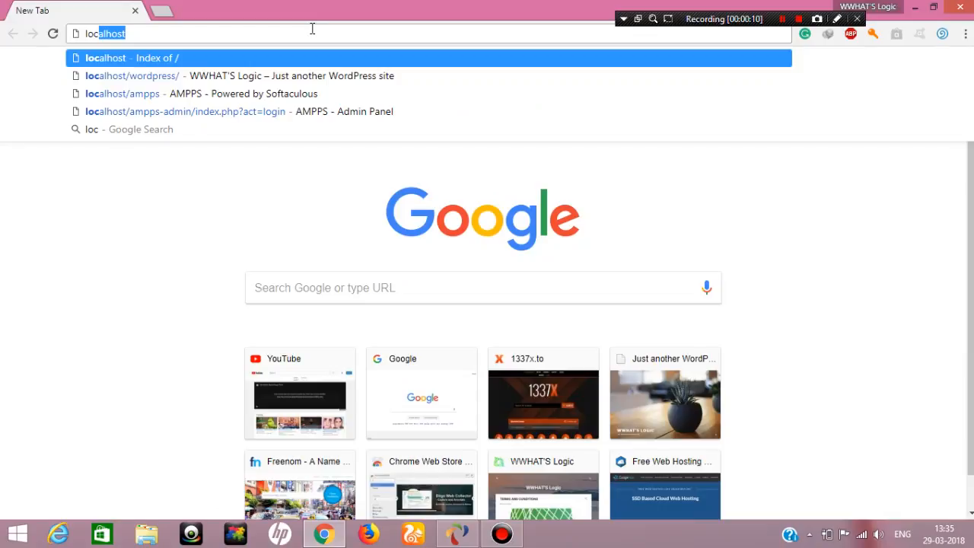
Open the local WordPress site at localhost/wordpress/.
{"action": "type", "text": "alhost/wordpress/"}
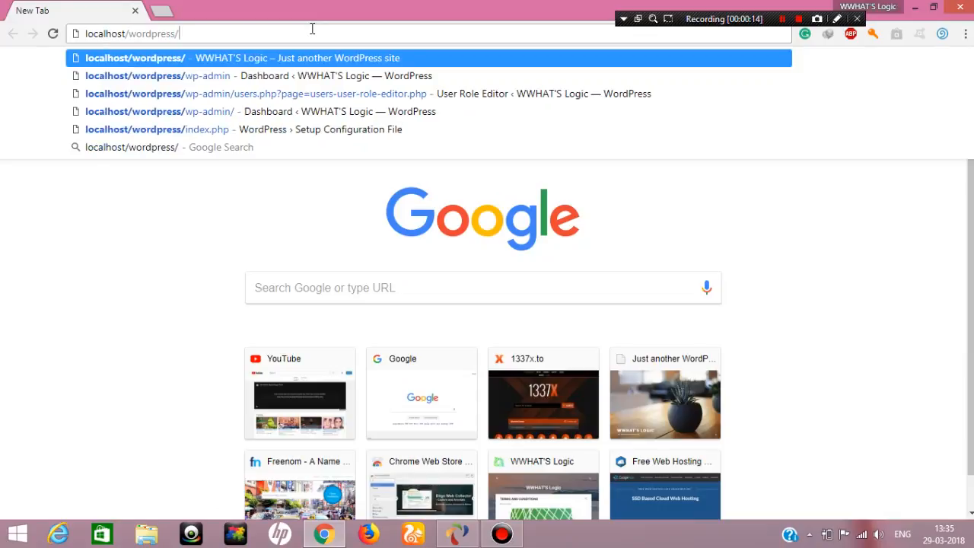
{"action": "key", "text": "Return"}
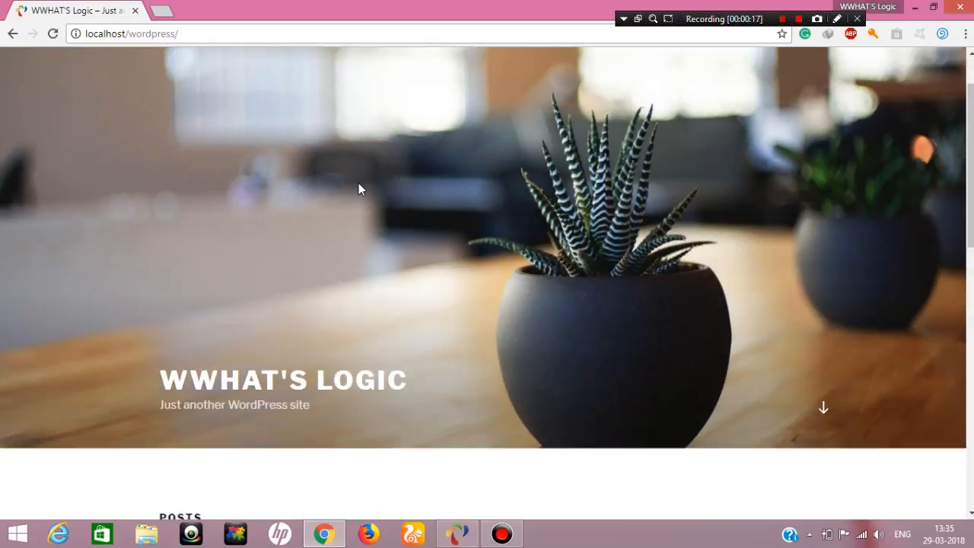
{"action": "scroll", "coordinate": [359, 183], "scroll_direction": "up", "scroll_amount": 1}
Go to the site's admin login page at localhost/wordpress/wp-admin.
{"action": "left_click", "coordinate": [241, 26]}
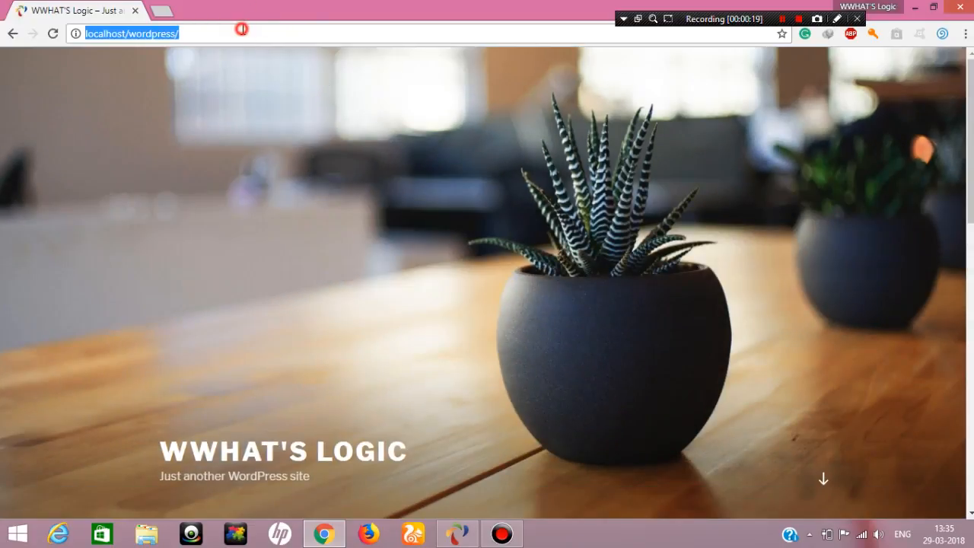
{"action": "double_click", "coordinate": [242, 29]}
{"action": "left_click", "coordinate": [242, 28]}
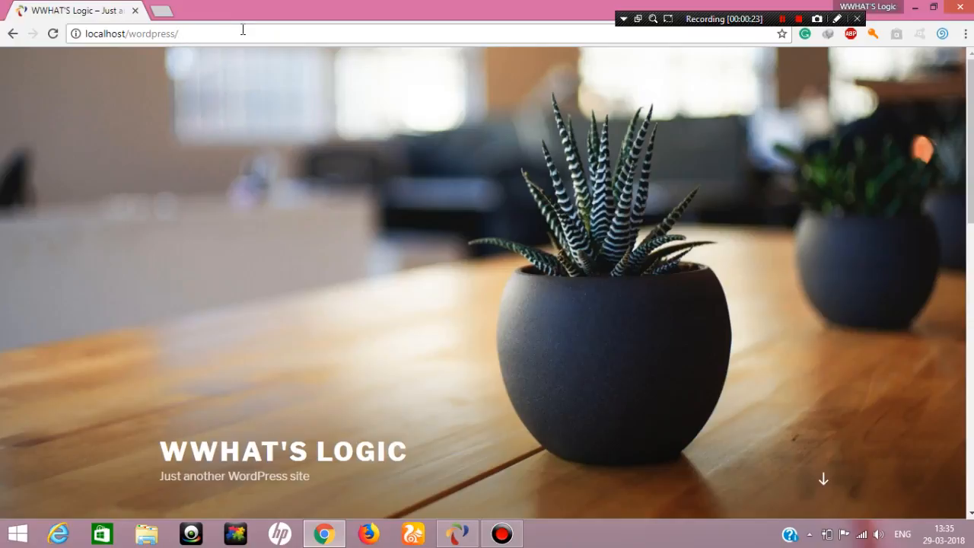
{"action": "type", "text": "w"}
{"action": "type", "text": "p-admi"}
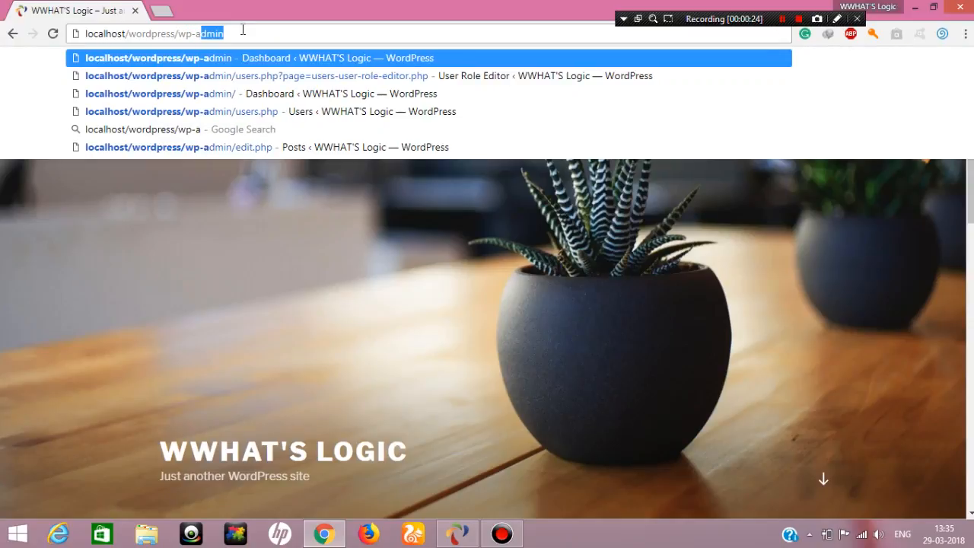
{"action": "type", "text": "n"}
{"action": "key", "text": "Return"}
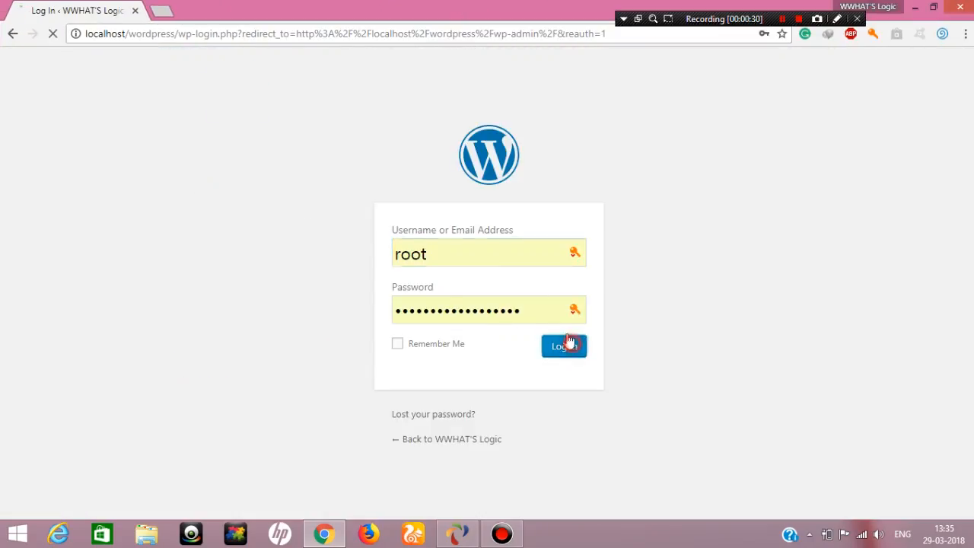
Try to log in as root with the prefilled password, and retry by entering the account password manually.
{"action": "left_click", "coordinate": [569, 344]}
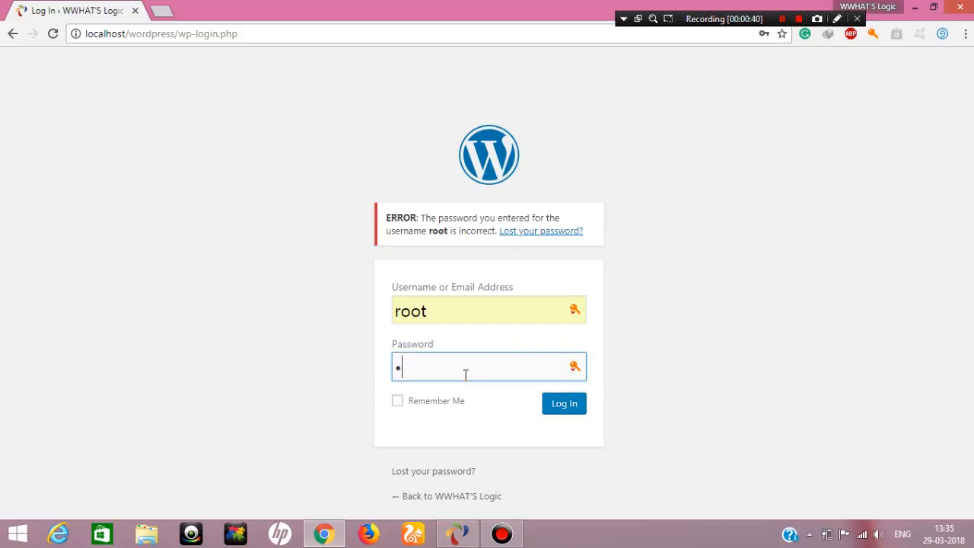
{"action": "type", "text": "a"}
{"action": "left_click", "coordinate": [561, 414]}
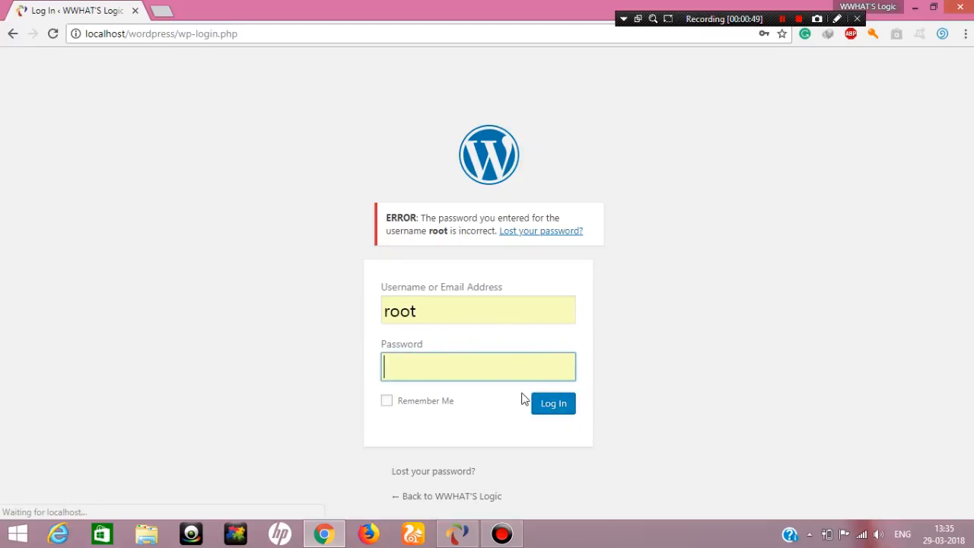
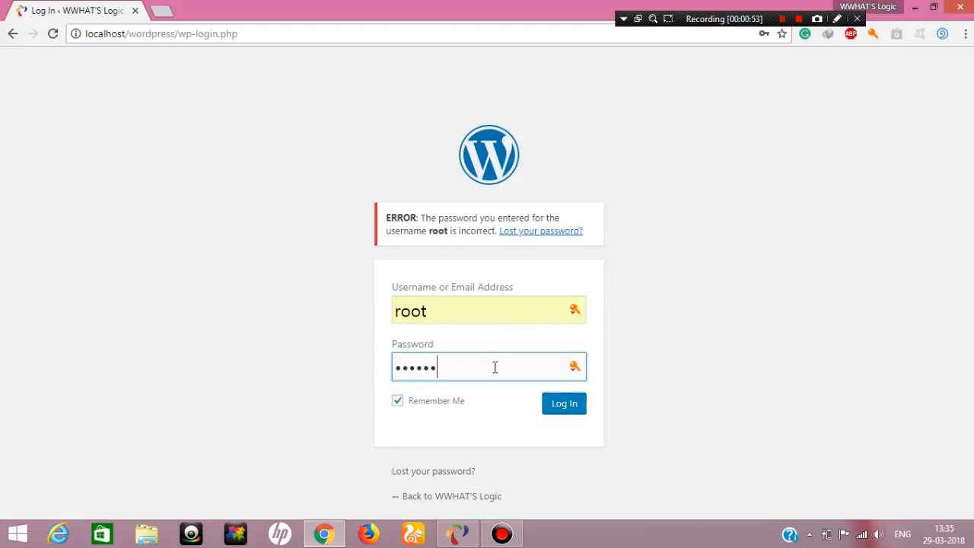
{"action": "type", "text": "*"}
{"action": "left_click", "coordinate": [563, 402]}
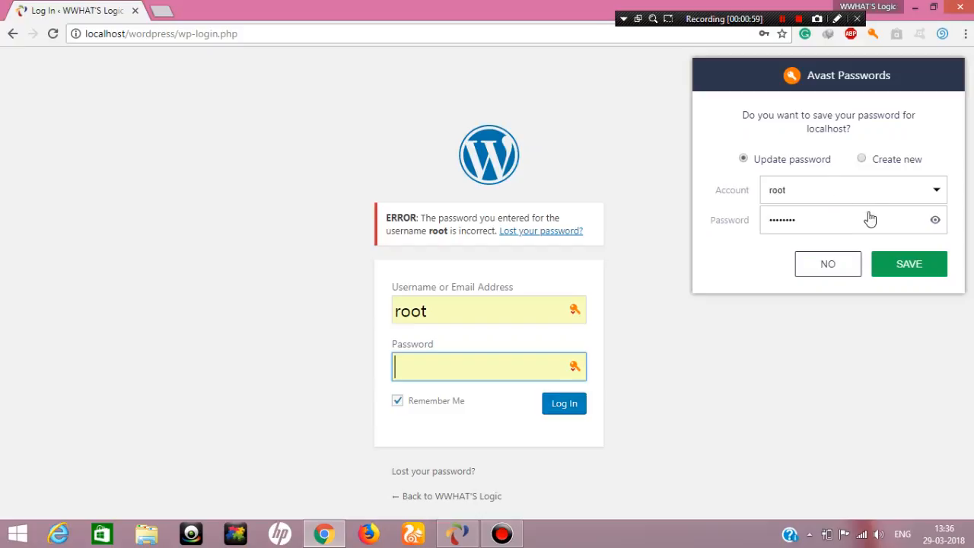
Decline saving the password in Avast Passwords and try to log in with a stored root login.
{"action": "left_click", "coordinate": [829, 274]}
{"action": "left_click", "coordinate": [575, 310]}
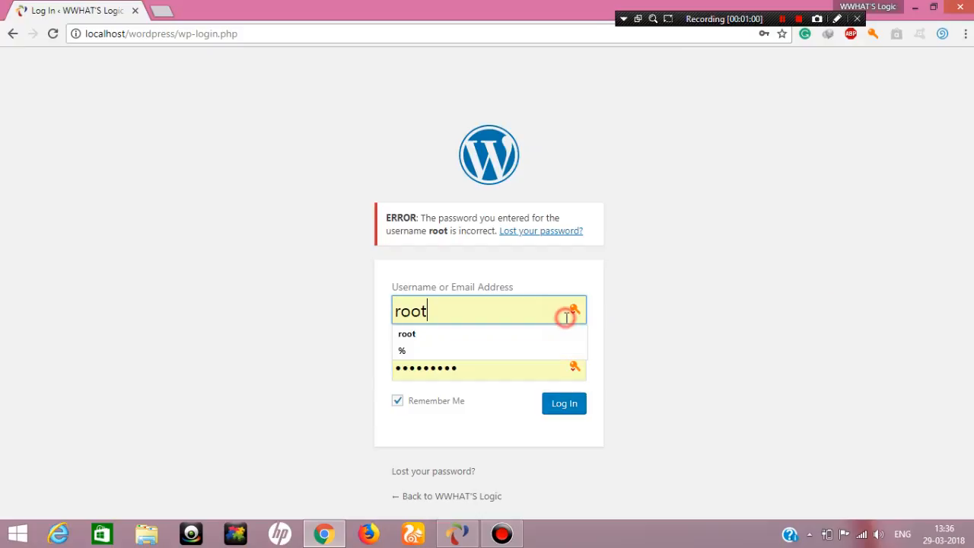
{"action": "left_click", "coordinate": [496, 336]}
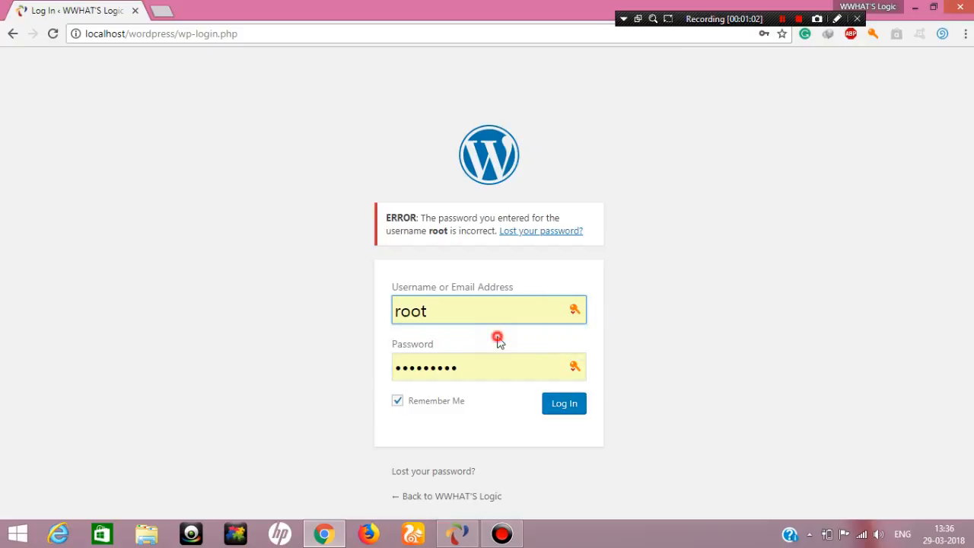
{"action": "left_click", "coordinate": [570, 368]}
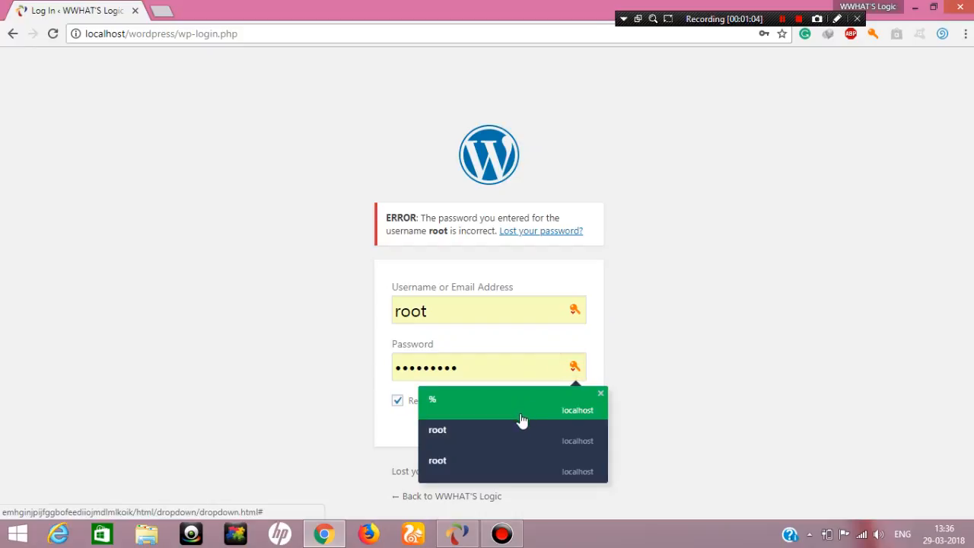
{"action": "left_click", "coordinate": [518, 427]}
{"action": "left_click", "coordinate": [565, 405]}
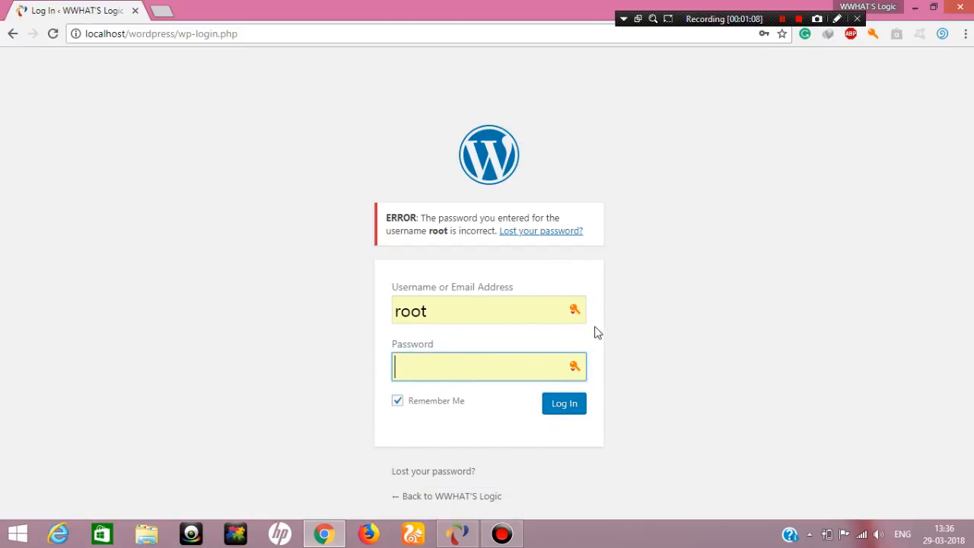
Try to log in with the other root account stored in Avast Passwords.
{"action": "left_click", "coordinate": [574, 368]}
{"action": "left_click", "coordinate": [574, 367]}
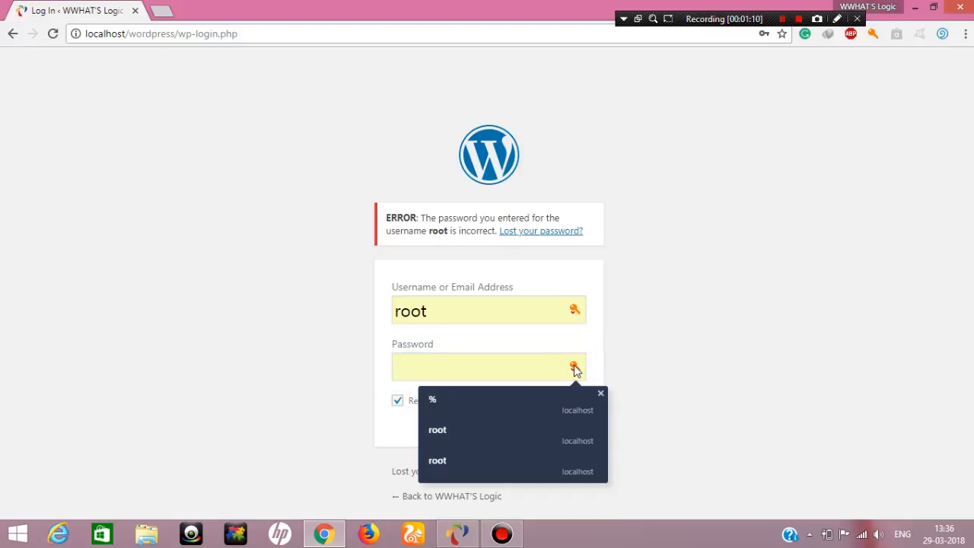
{"action": "left_click", "coordinate": [506, 461]}
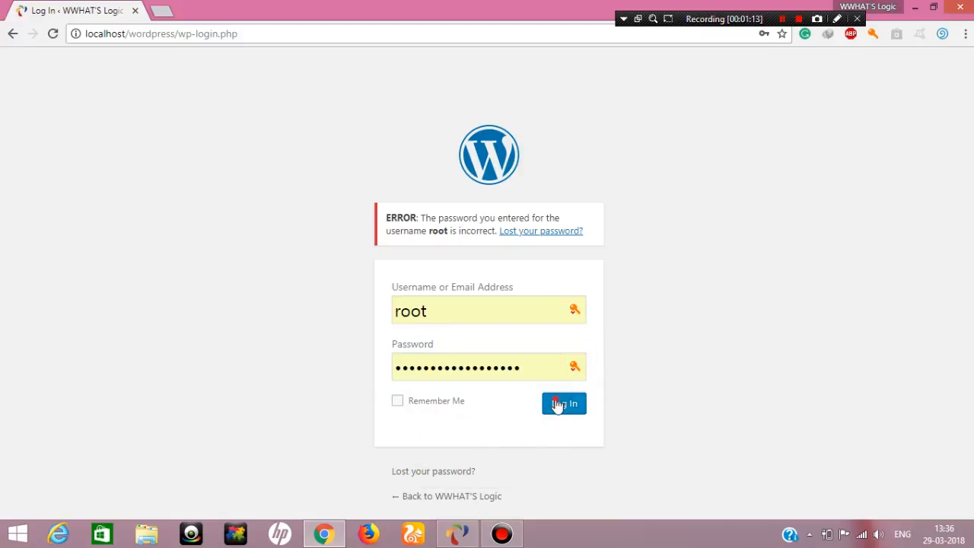
{"action": "left_click", "coordinate": [560, 404]}
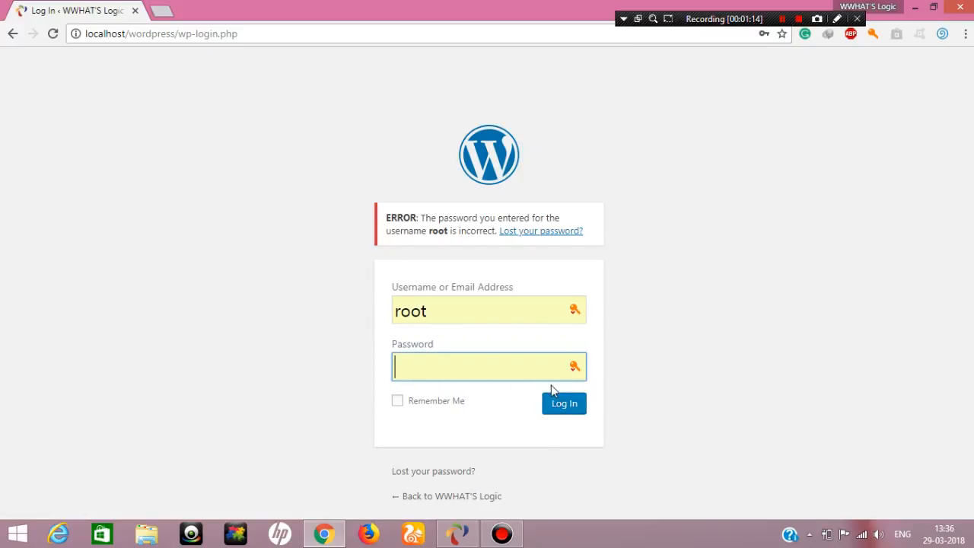
{"action": "left_click", "coordinate": [534, 370]}
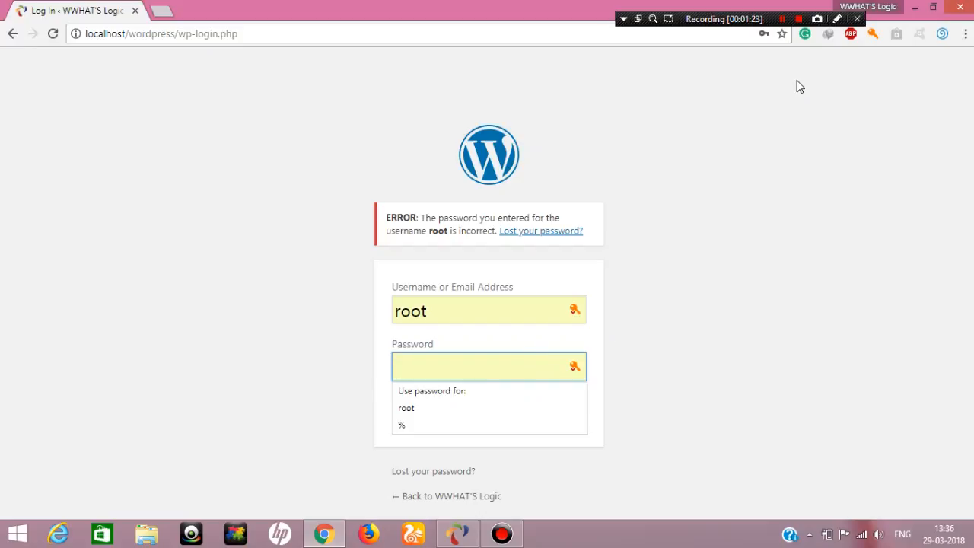
{"action": "left_click", "coordinate": [782, 18]}
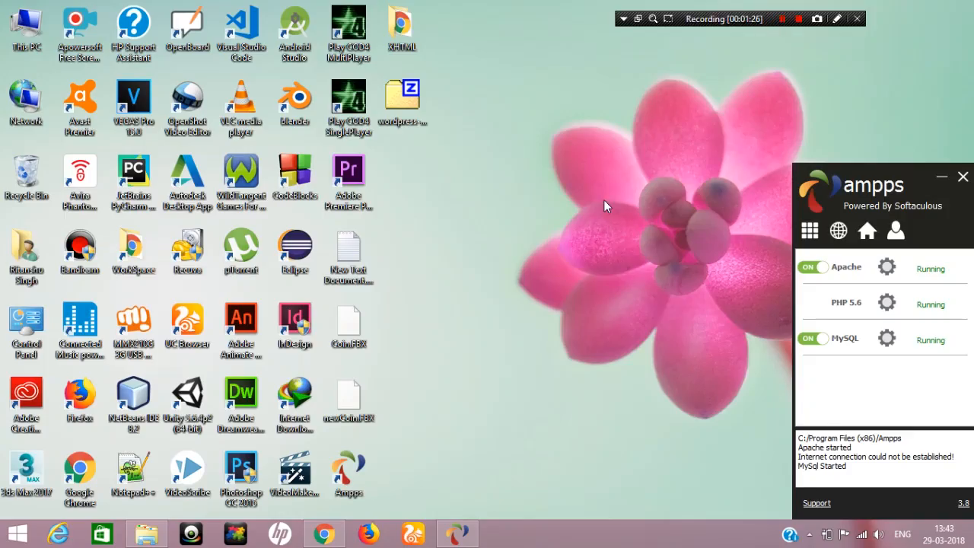
Log in to WordPress as root with the account password and update the stored password in Google Smart Lock and Avast Passwords.
{"action": "left_click", "coordinate": [324, 534]}
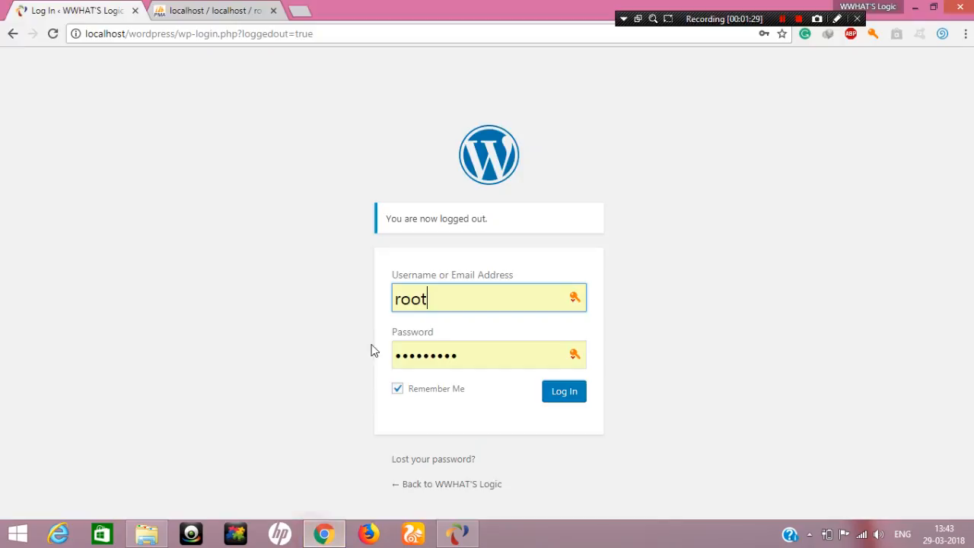
{"action": "left_click", "coordinate": [569, 391]}
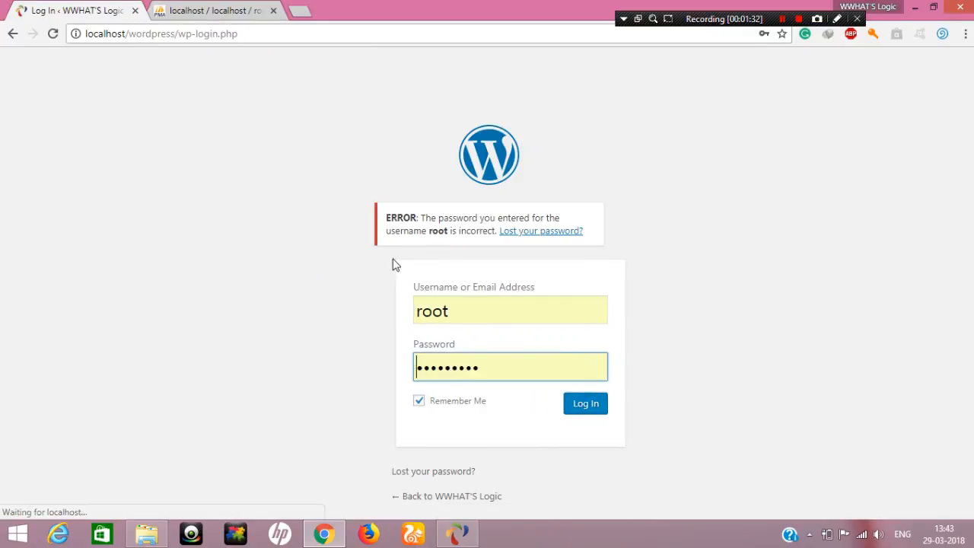
{"action": "left_click", "coordinate": [471, 360]}
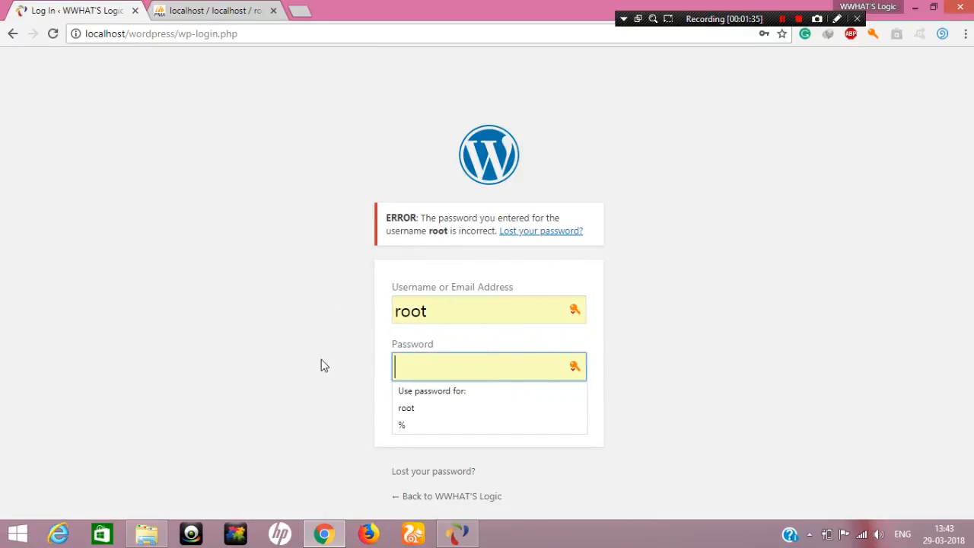
{"action": "type", "text": "••••••••"}
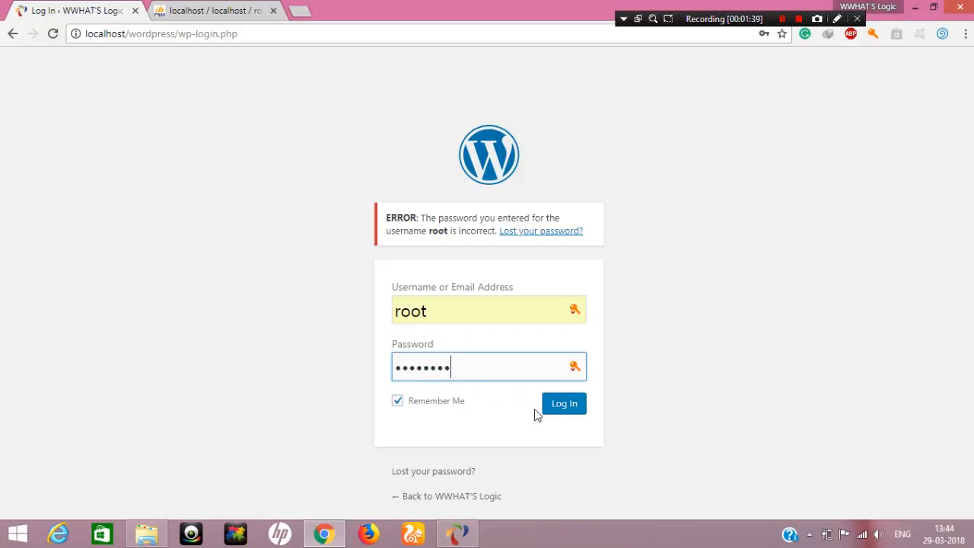
{"action": "left_click", "coordinate": [554, 407]}
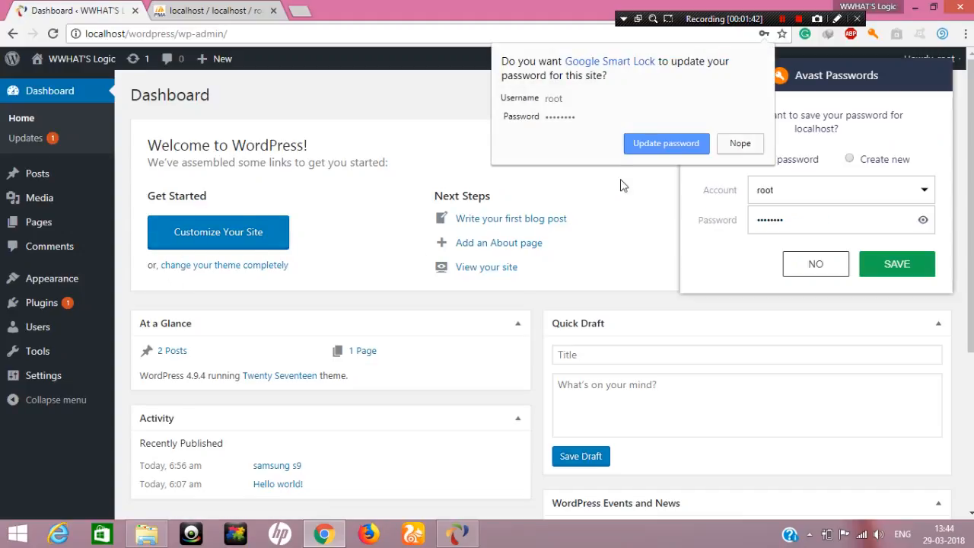
{"action": "left_click", "coordinate": [657, 143]}
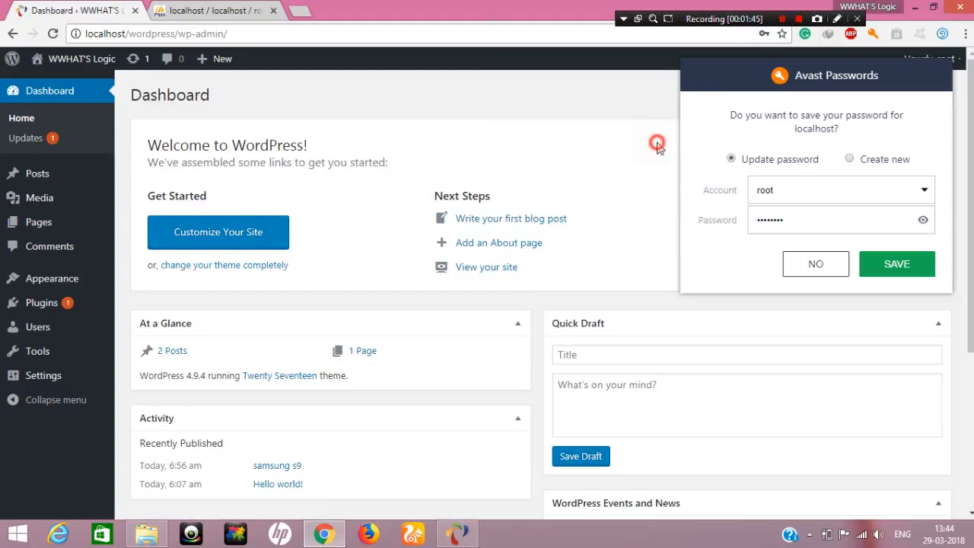
{"action": "left_click", "coordinate": [885, 265]}
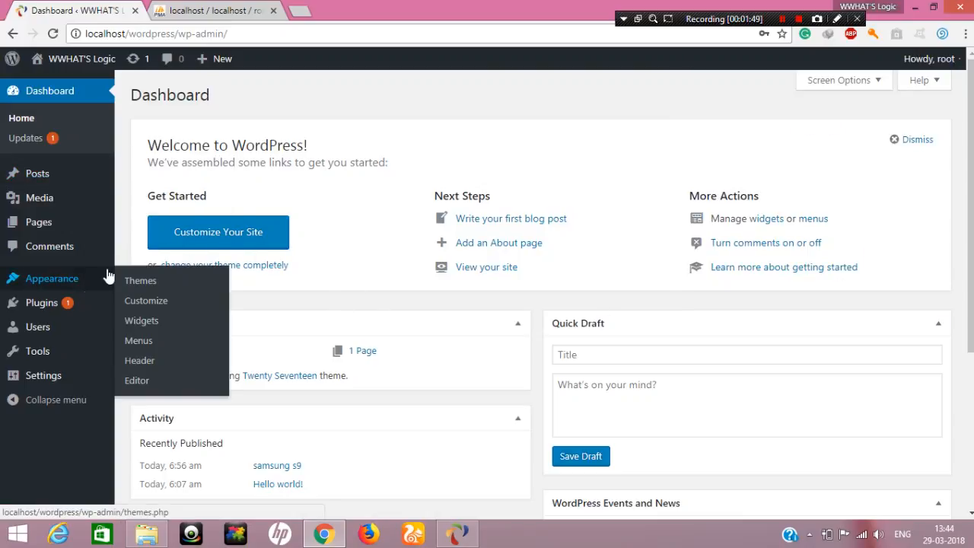
Search the new plugins for "profile builder" and install "User registration & user profile – Profile Builder".
{"action": "mouse_move", "coordinate": [53, 304]}
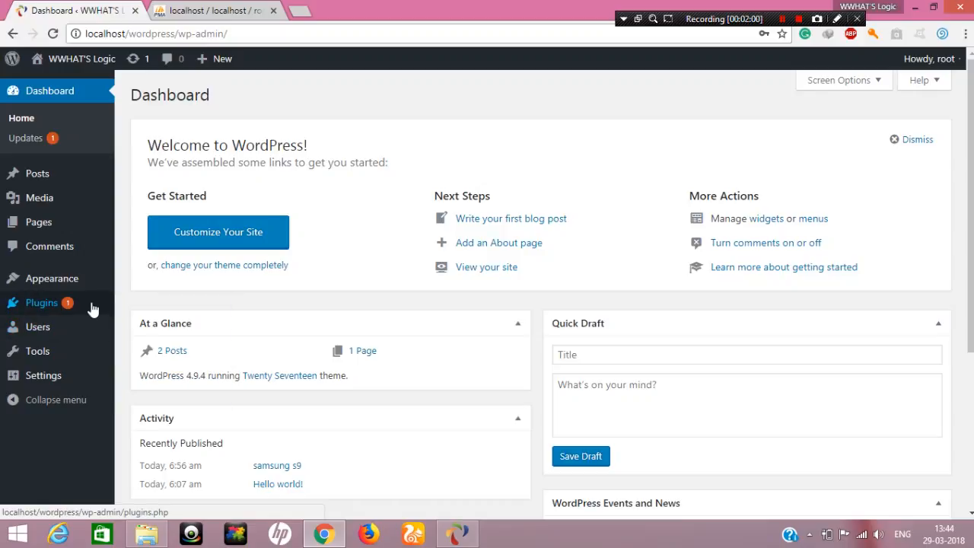
{"action": "left_click", "coordinate": [128, 325]}
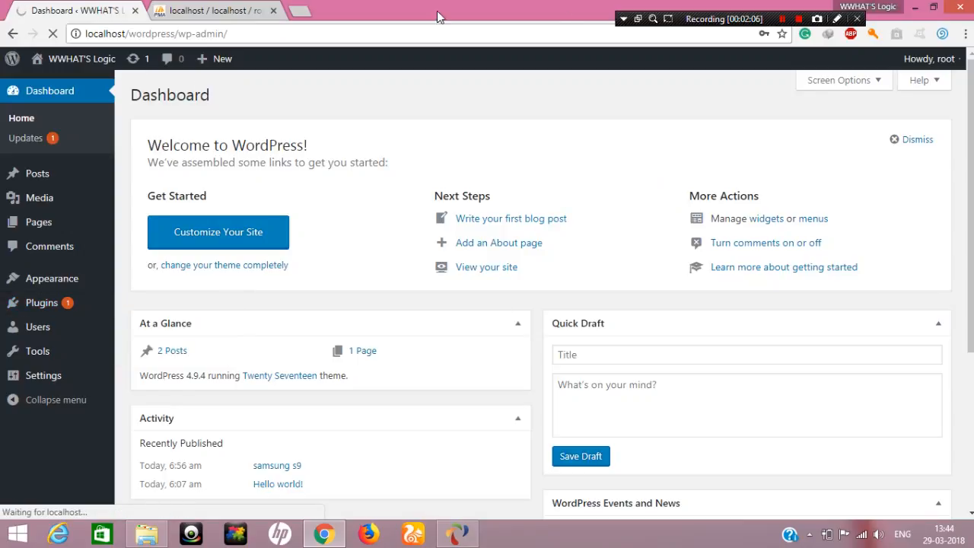
{"action": "mouse_move", "coordinate": [512, 2]}
{"action": "left_mouse_down"}
{"action": "mouse_move", "coordinate": [503, 20]}
{"action": "mouse_move", "coordinate": [512, 1]}
{"action": "left_mouse_up"}
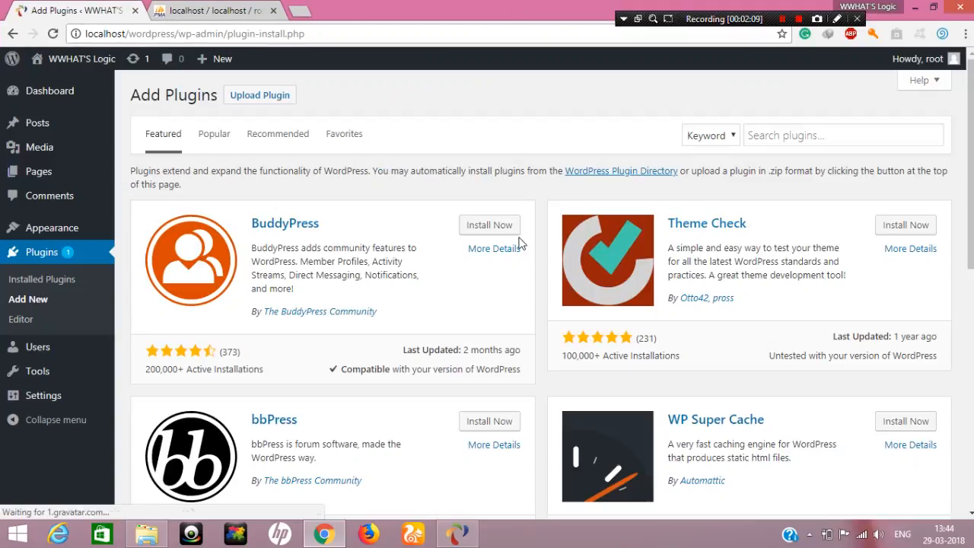
{"action": "left_click", "coordinate": [789, 135]}
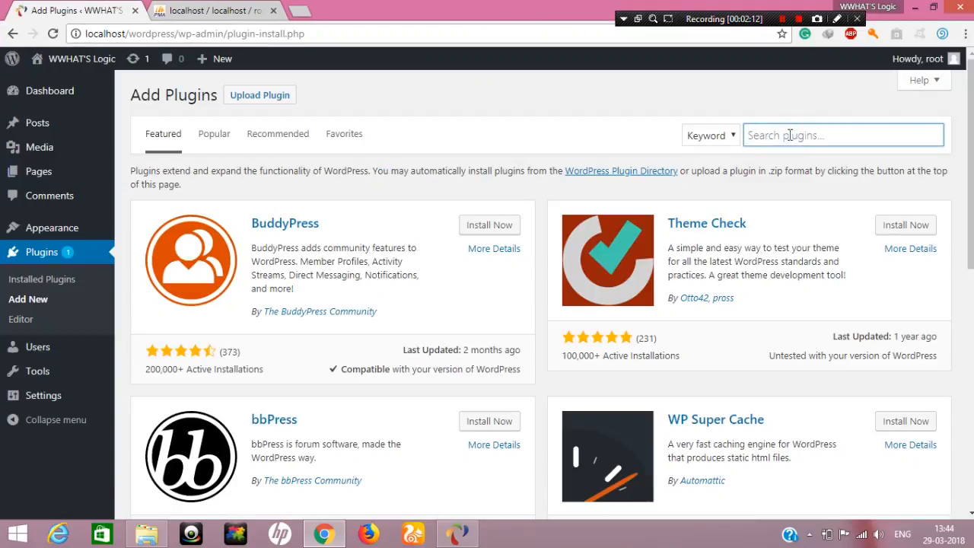
{"action": "type", "text": "profile builder"}
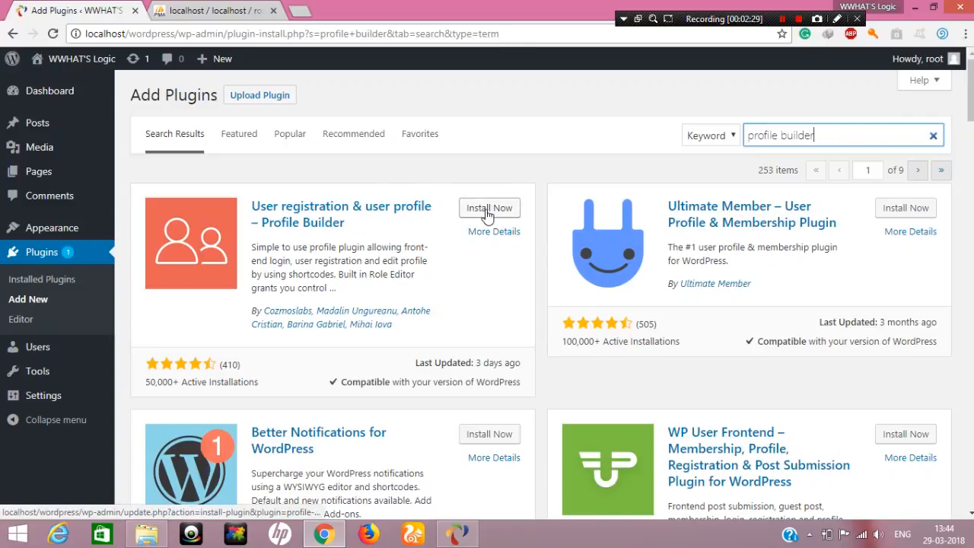
{"action": "left_click", "coordinate": [488, 212]}
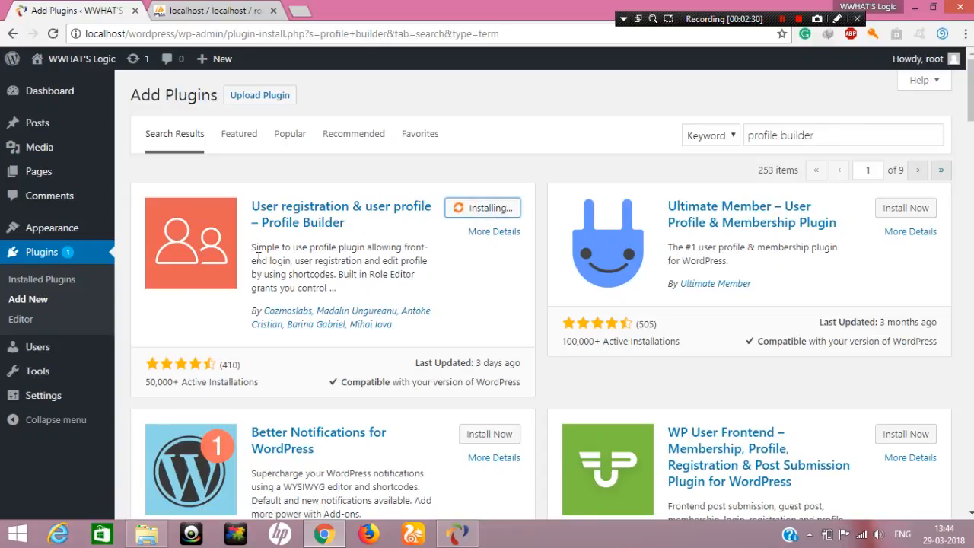
Read through the Profile Builder plugin's description of its login, registration and profile editing features.
{"action": "left_click_drag", "start_coordinate": [252, 243], "coordinate": [278, 263]}
{"action": "left_click", "coordinate": [303, 263]}
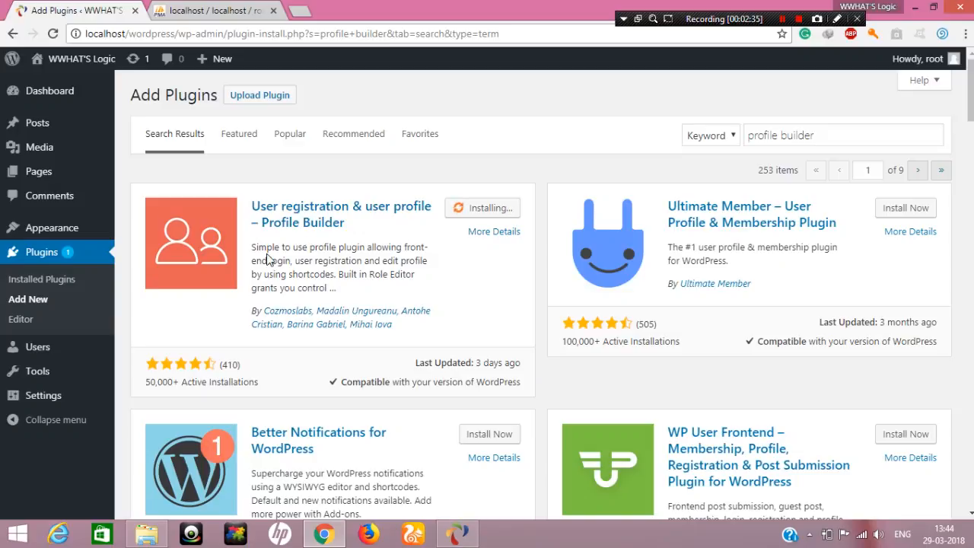
{"action": "mouse_move", "coordinate": [251, 245]}
{"action": "left_mouse_down"}
{"action": "mouse_move", "coordinate": [430, 262]}
{"action": "mouse_move", "coordinate": [311, 275]}
{"action": "mouse_move", "coordinate": [340, 288]}
{"action": "mouse_move", "coordinate": [254, 244]}
{"action": "mouse_move", "coordinate": [243, 255]}
{"action": "mouse_move", "coordinate": [337, 293]}
{"action": "mouse_move", "coordinate": [256, 242]}
{"action": "mouse_move", "coordinate": [294, 274]}
{"action": "mouse_move", "coordinate": [337, 287]}
{"action": "mouse_move", "coordinate": [256, 245]}
{"action": "mouse_move", "coordinate": [328, 289]}
{"action": "mouse_move", "coordinate": [344, 284]}
{"action": "mouse_move", "coordinate": [253, 245]}
{"action": "left_mouse_up"}
{"action": "left_click", "coordinate": [337, 293]}
{"action": "left_click", "coordinate": [253, 246]}
{"action": "left_click", "coordinate": [337, 287]}
{"action": "left_click", "coordinate": [242, 256]}
{"action": "left_click", "coordinate": [343, 280]}
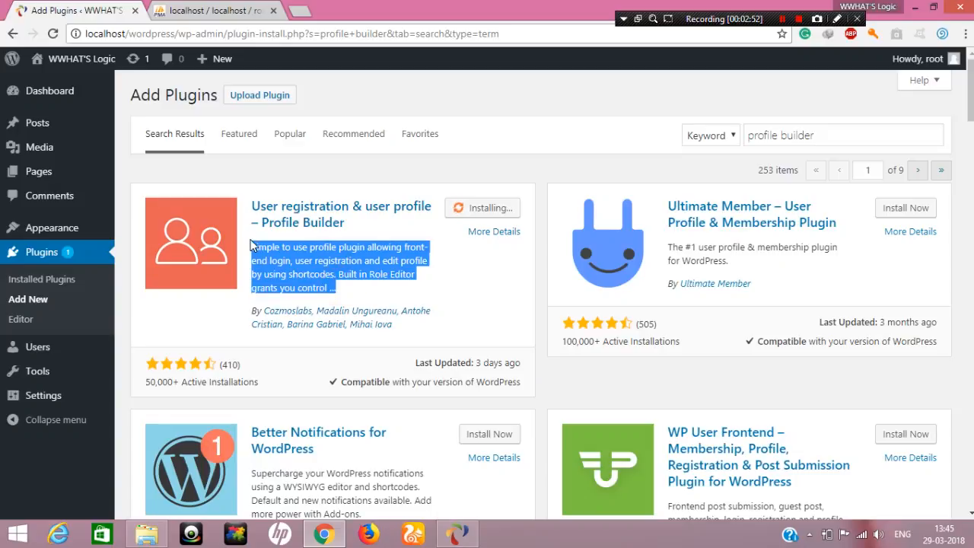
{"action": "left_click", "coordinate": [254, 248]}
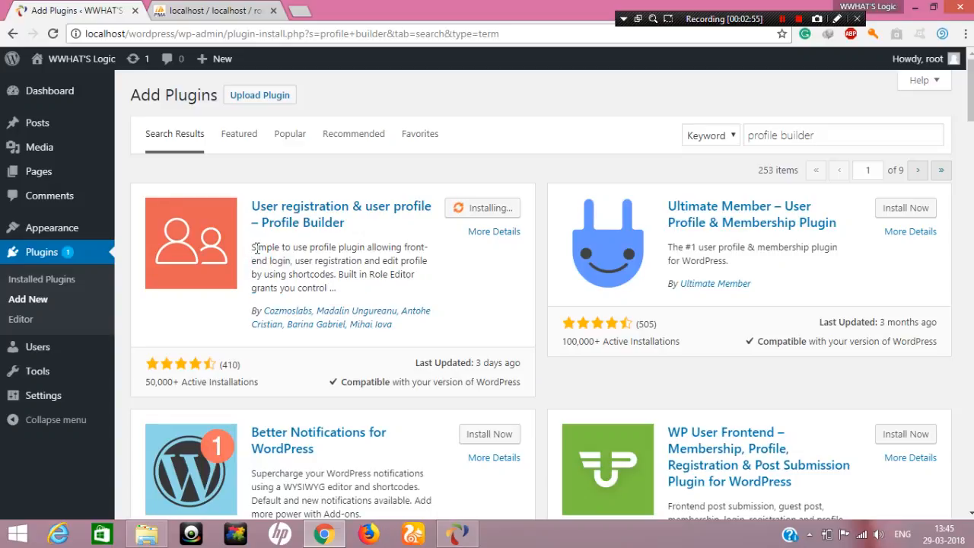
{"action": "mouse_move", "coordinate": [254, 247]}
{"action": "left_mouse_down"}
{"action": "mouse_move", "coordinate": [343, 295]}
{"action": "mouse_move", "coordinate": [252, 260]}
{"action": "mouse_move", "coordinate": [252, 247]}
{"action": "left_mouse_up"}
{"action": "left_click", "coordinate": [342, 295]}
{"action": "left_click", "coordinate": [259, 247]}
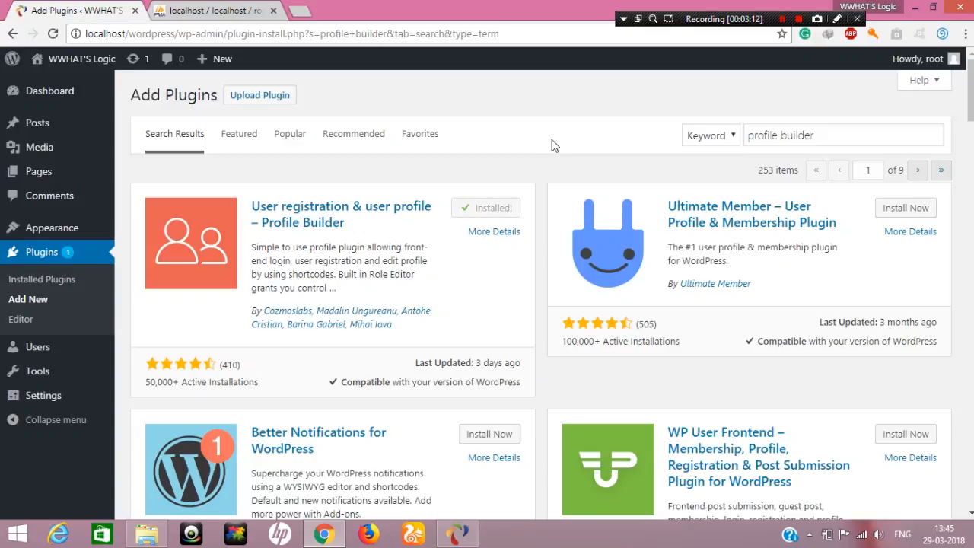
Activate the newly installed "User registration & user profile – Profile Builder" plugin.
{"action": "left_click", "coordinate": [508, 215]}
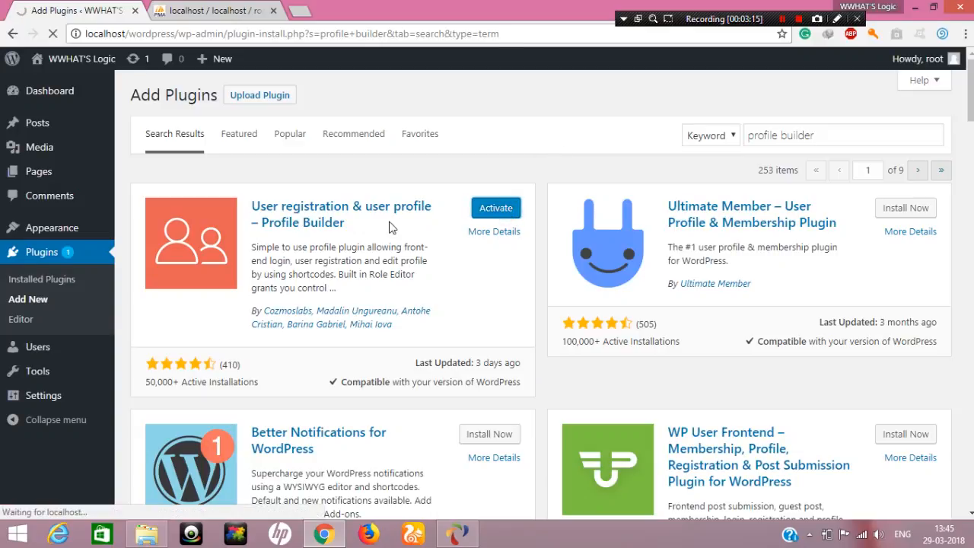
{"action": "double_click", "coordinate": [346, 7]}
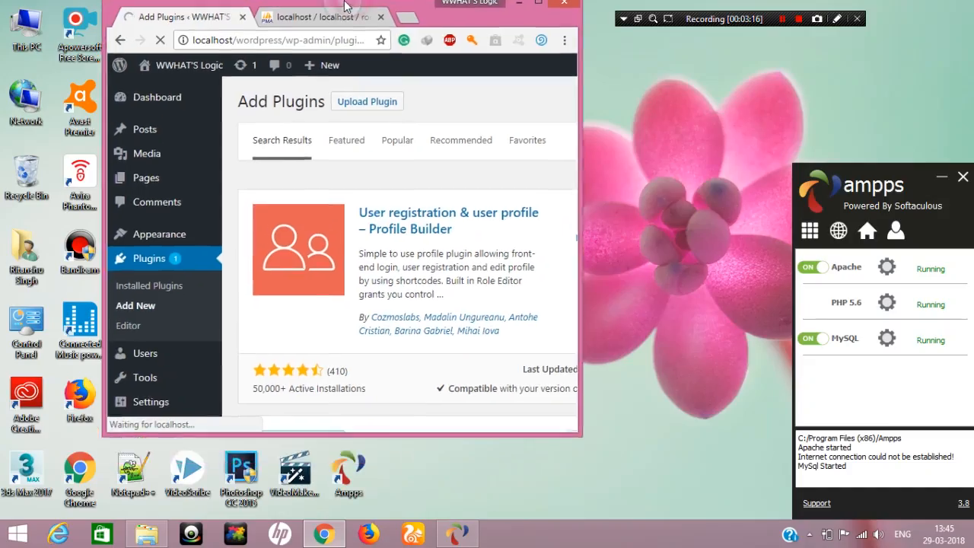
{"action": "double_click", "coordinate": [346, 7]}
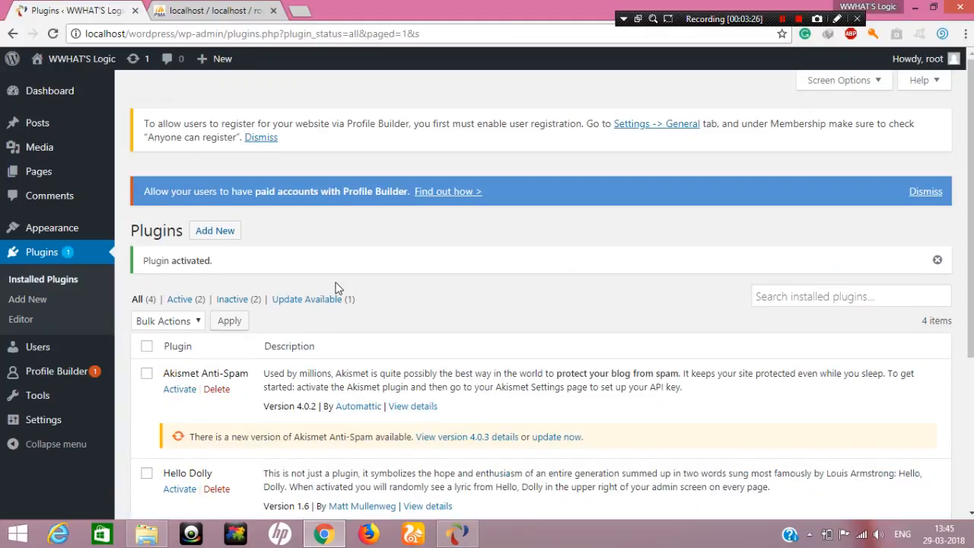
Open Profile Builder's Basic Information page and look over its login, registration and edit profile shortcodes.
{"action": "scroll", "coordinate": [339, 288], "scroll_direction": "down", "scroll_amount": 3}
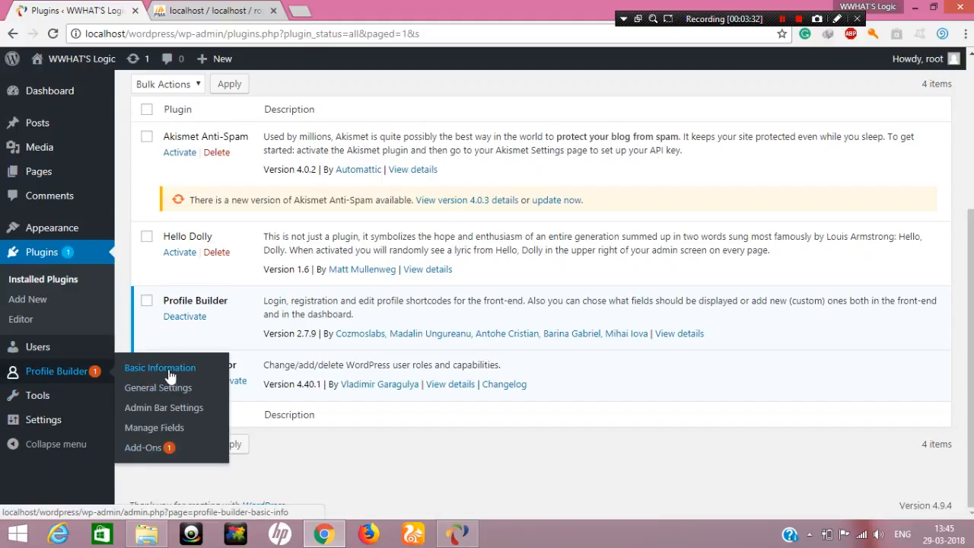
{"action": "left_click", "coordinate": [162, 367]}
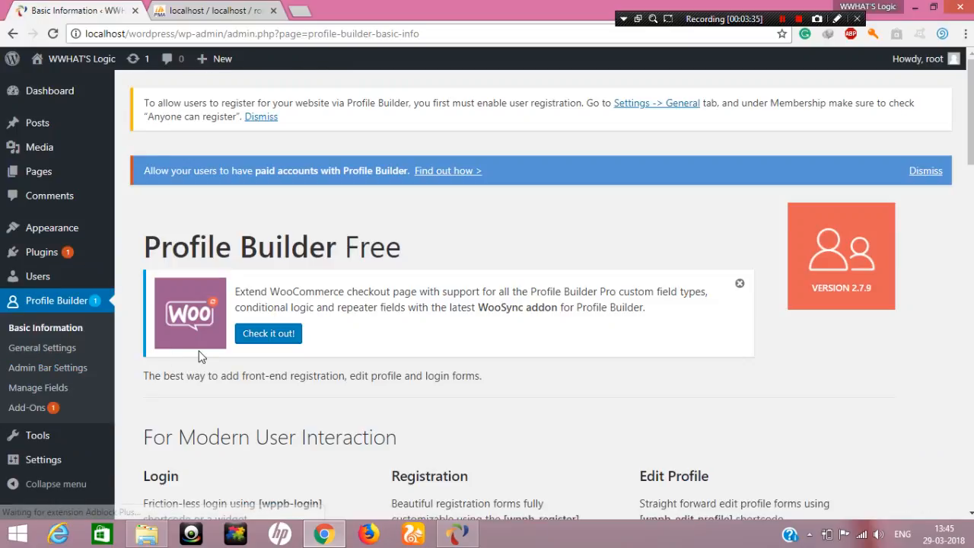
{"action": "scroll", "coordinate": [202, 354], "scroll_direction": "down", "scroll_amount": 4}
Review Profile Builder's general settings, from email confirmation to minimum password strength, and save them with the existing options.
{"action": "left_click", "coordinate": [192, 363]}
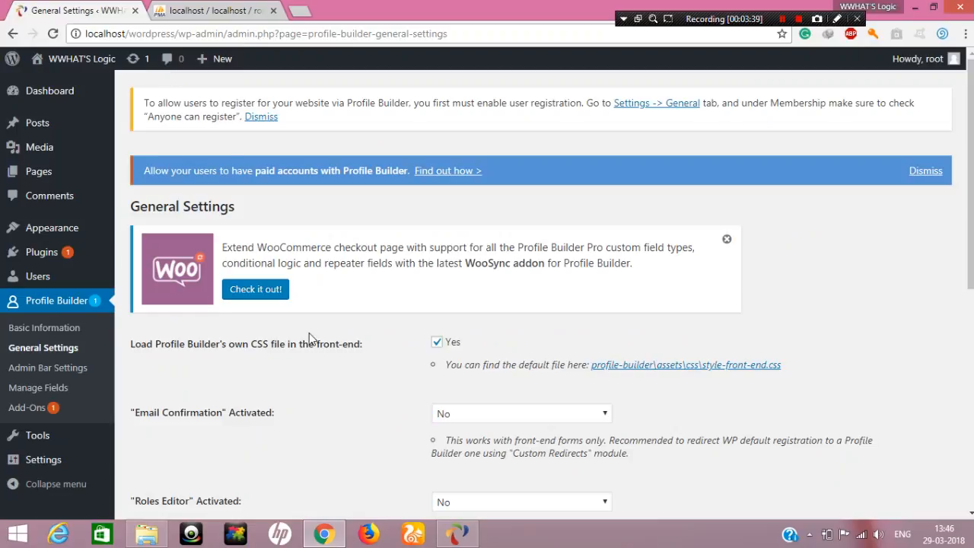
{"action": "scroll", "coordinate": [337, 428], "scroll_direction": "down", "scroll_amount": 2}
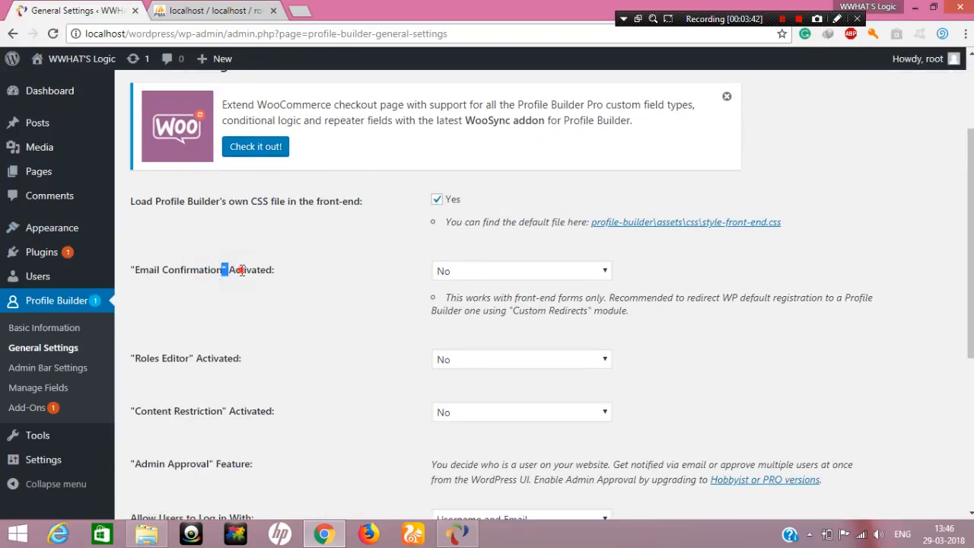
{"action": "left_click", "coordinate": [241, 270]}
{"action": "double_click", "coordinate": [257, 269]}
{"action": "left_click", "coordinate": [278, 287]}
{"action": "scroll", "coordinate": [267, 293], "scroll_direction": "down", "scroll_amount": 2}
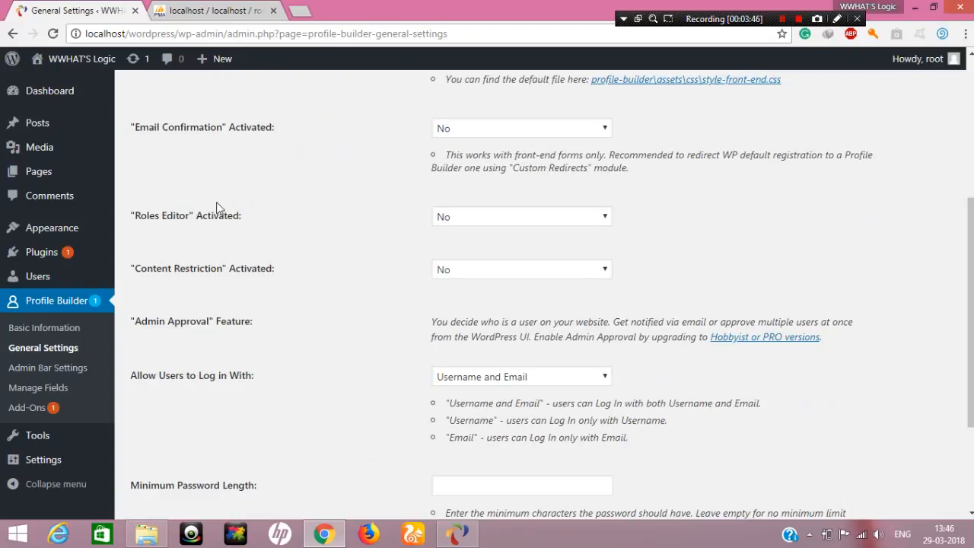
{"action": "scroll", "coordinate": [236, 213], "scroll_direction": "down", "scroll_amount": 2}
{"action": "scroll", "coordinate": [236, 214], "scroll_direction": "up", "scroll_amount": 1}
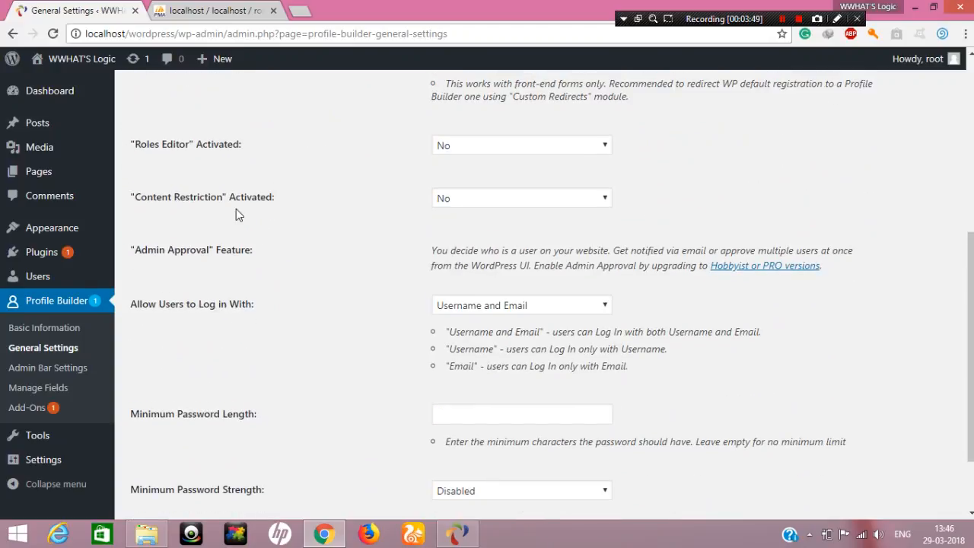
{"action": "scroll", "coordinate": [435, 337], "scroll_direction": "down", "scroll_amount": 1}
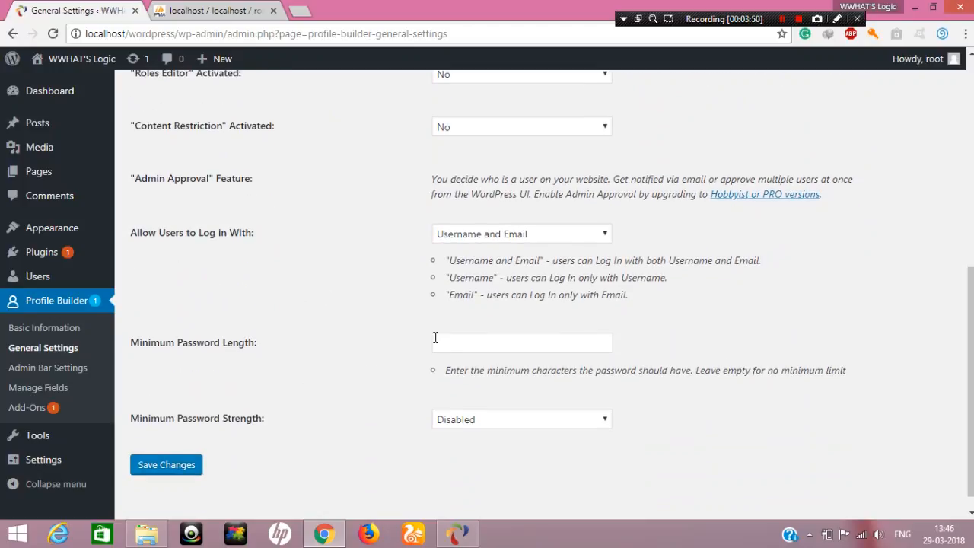
{"action": "left_click", "coordinate": [167, 465]}
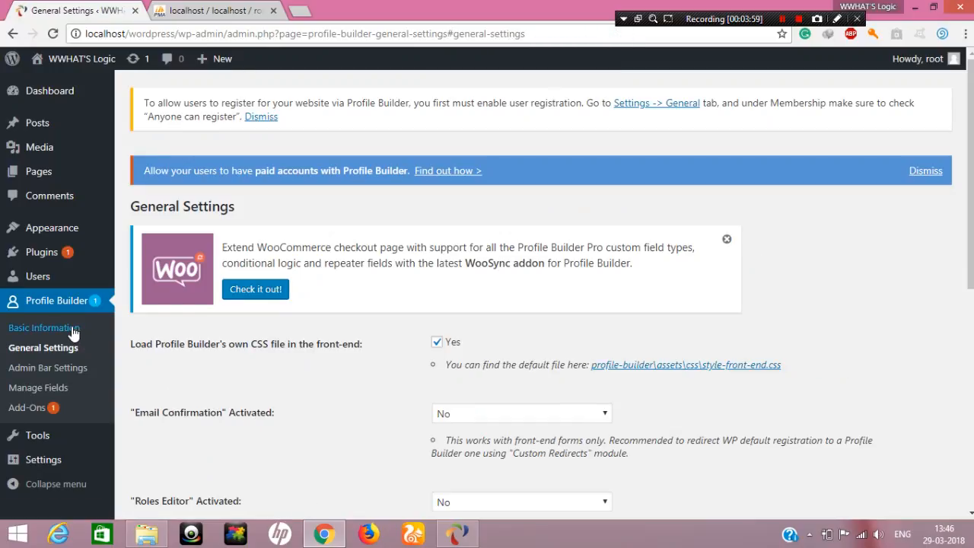
Return to Profile Builder's Basic Information and start a new page titled "register" in a separate browser tab.
{"action": "left_click", "coordinate": [74, 332]}
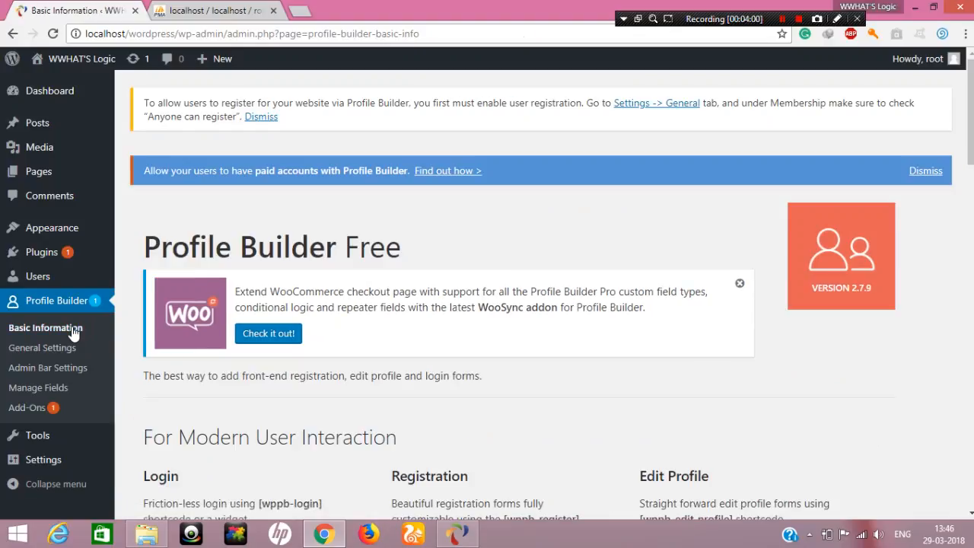
{"action": "mouse_move", "coordinate": [69, 173]}
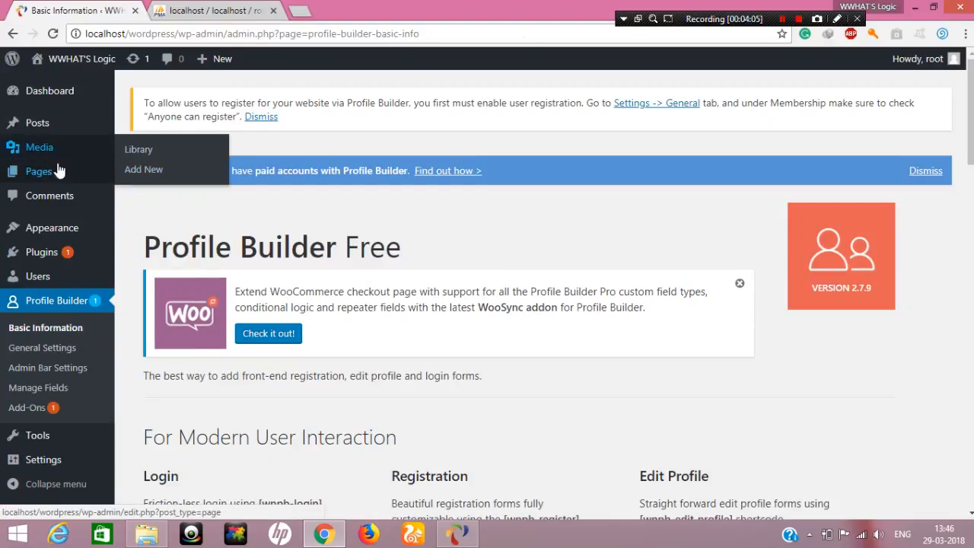
{"action": "right_click", "coordinate": [141, 195]}
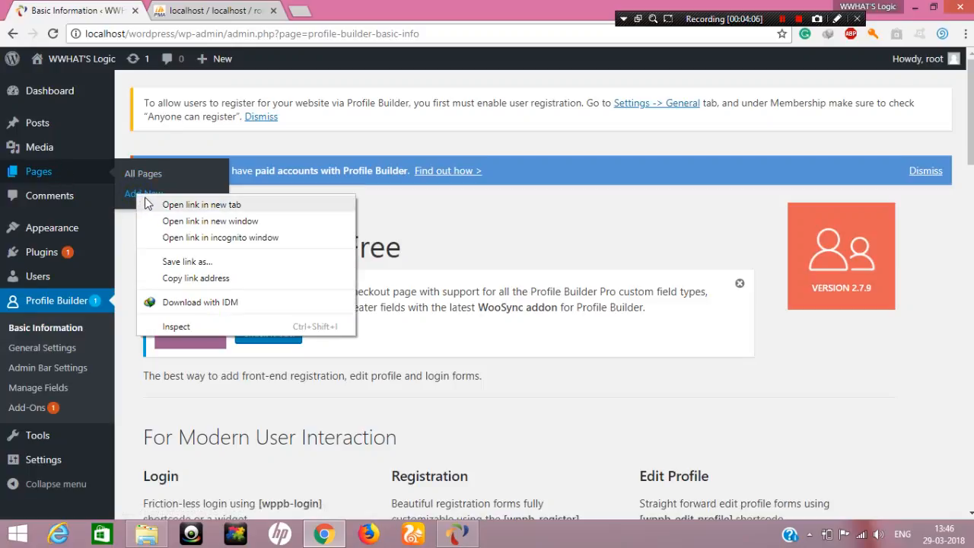
{"action": "left_click", "coordinate": [201, 204]}
{"action": "key", "text": "ctrl+Tab"}
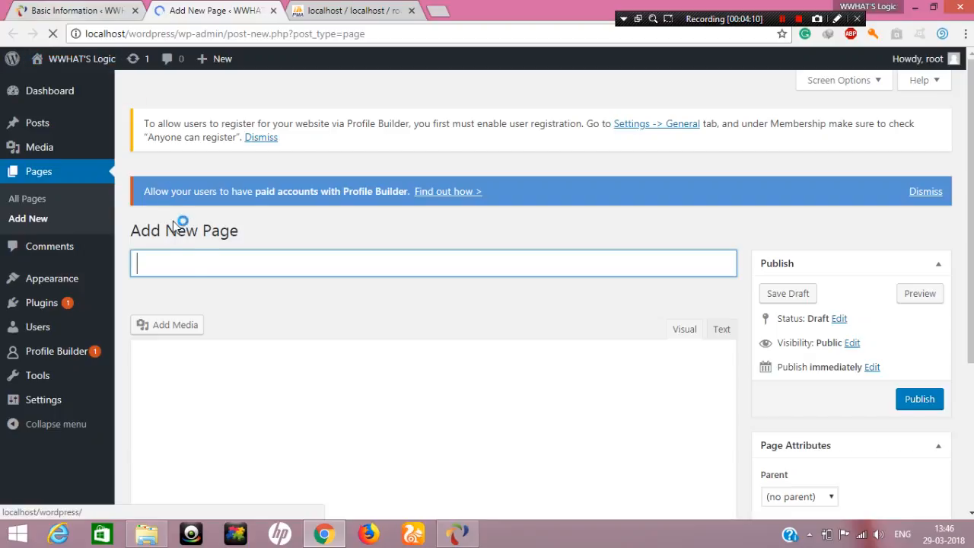
{"action": "left_click", "coordinate": [184, 264]}
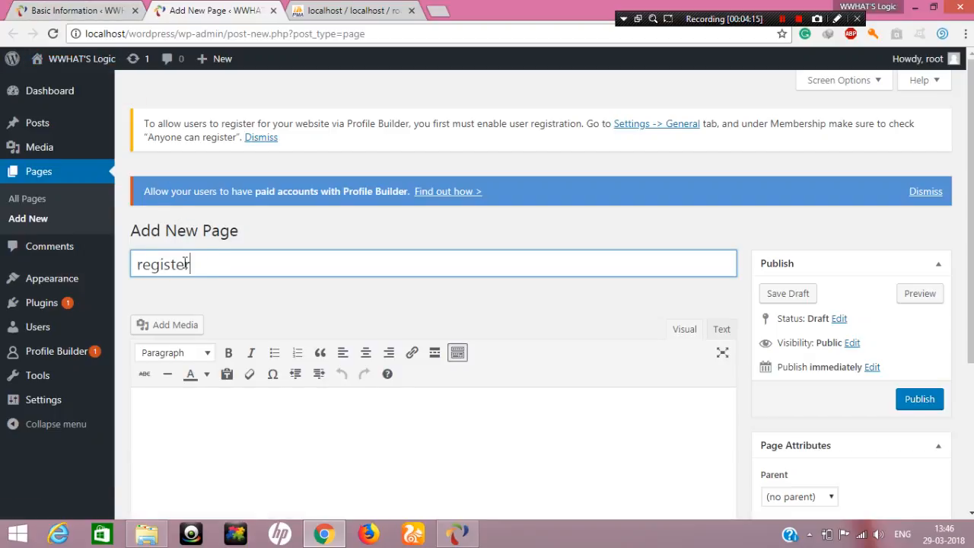
{"action": "scroll", "coordinate": [164, 220], "scroll_direction": "down", "scroll_amount": 2}
{"action": "left_click", "coordinate": [211, 370]}
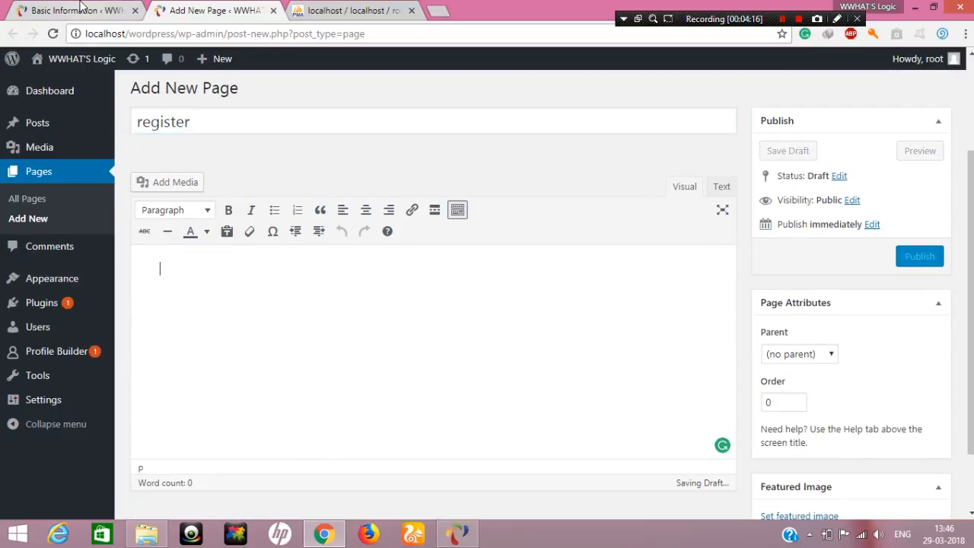
Copy the [wppb-register] shortcode from Basic Information into the body of the "register" page and publish the page.
{"action": "key", "text": "ctrl+shift+Tab"}
{"action": "scroll", "coordinate": [463, 350], "scroll_direction": "down", "scroll_amount": 2}
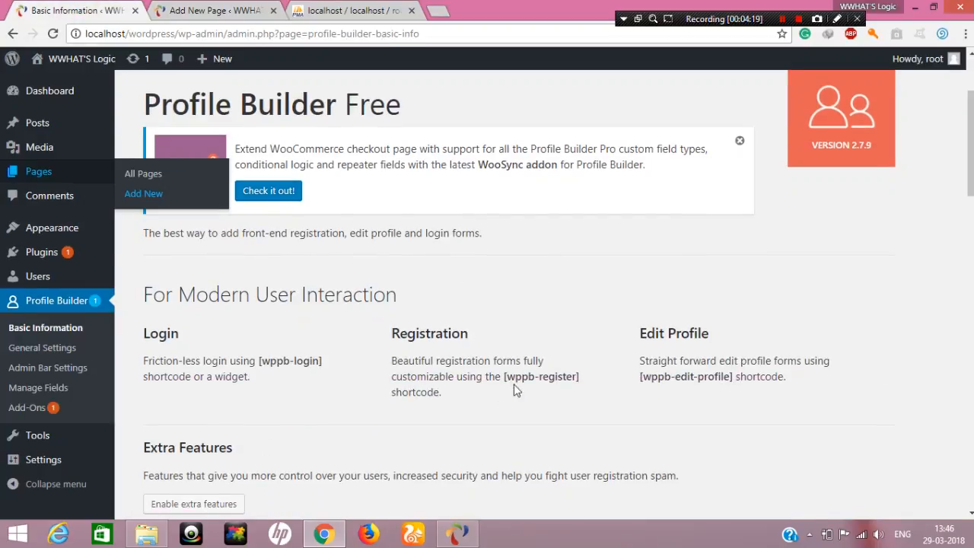
{"action": "left_click_drag", "start_coordinate": [505, 375], "coordinate": [583, 374]}
{"action": "right_click", "coordinate": [561, 383]}
{"action": "left_click", "coordinate": [583, 386]}
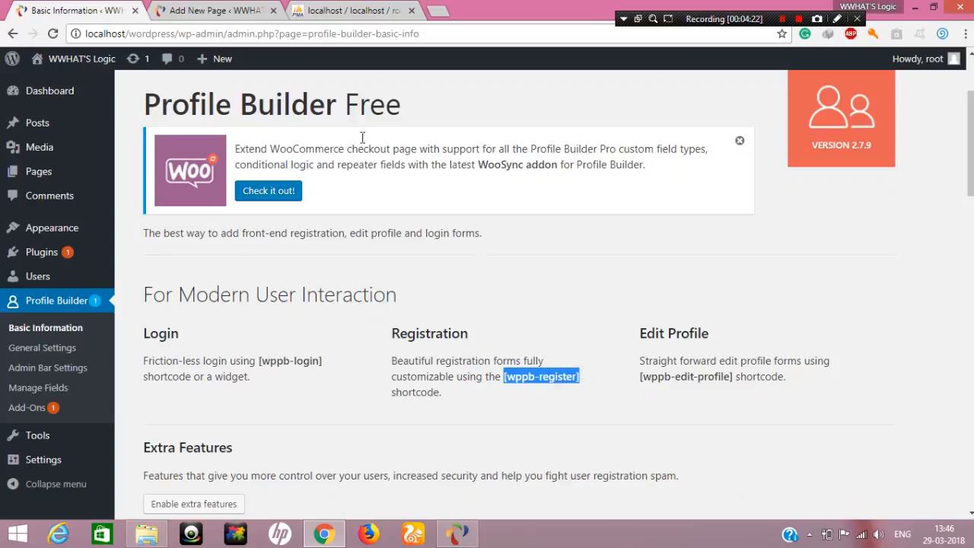
{"action": "left_click", "coordinate": [216, 10]}
{"action": "right_click", "coordinate": [194, 287]}
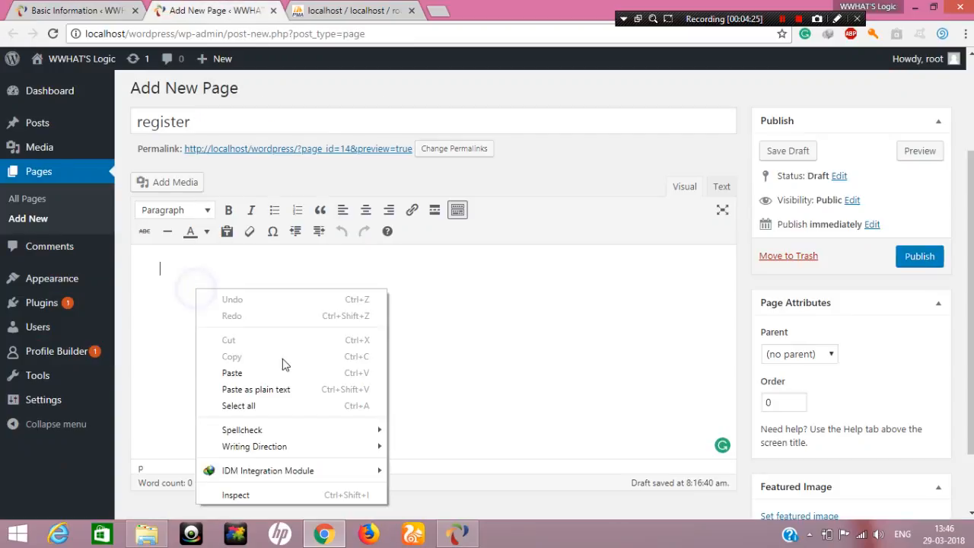
{"action": "left_click", "coordinate": [264, 373]}
{"action": "left_click", "coordinate": [930, 261]}
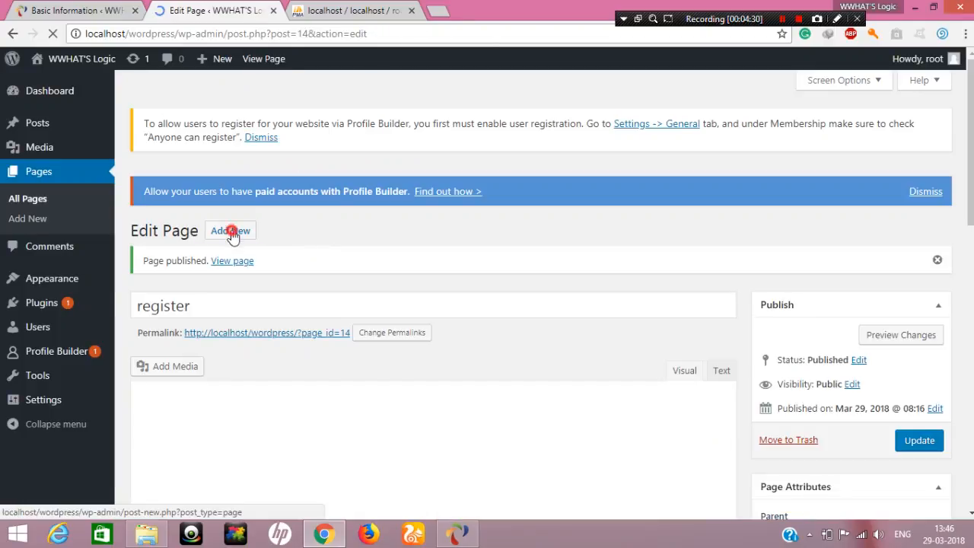
Create another page titled "login", copy the [wppb-login] shortcode from Basic Information into its body and publish it.
{"action": "left_click", "coordinate": [232, 235]}
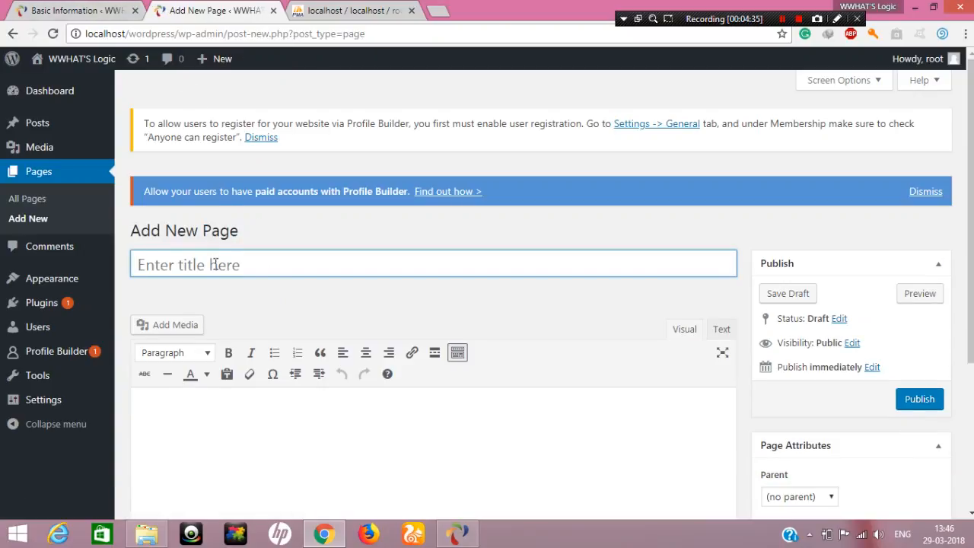
{"action": "type", "text": "login"}
{"action": "left_click", "coordinate": [62, 10]}
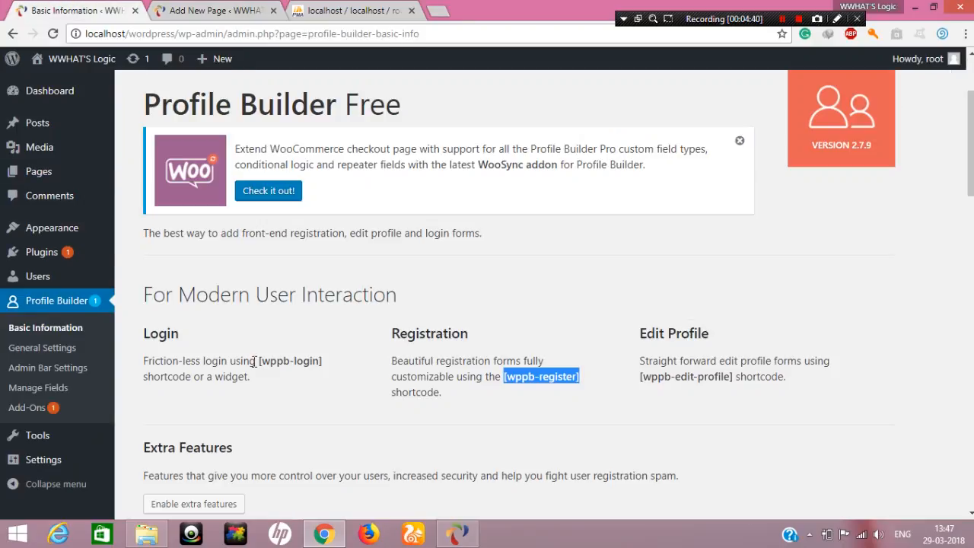
{"action": "left_click_drag", "start_coordinate": [258, 362], "coordinate": [323, 362]}
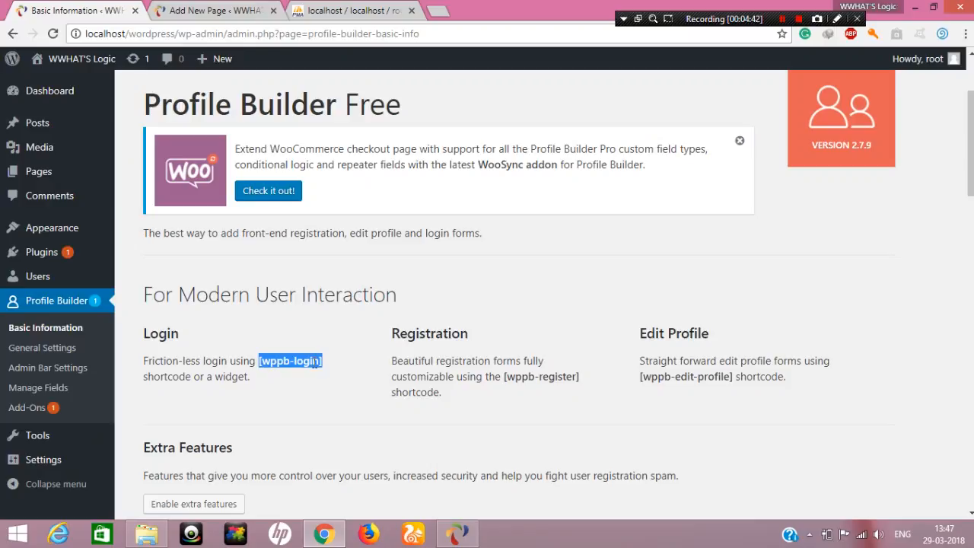
{"action": "right_click", "coordinate": [314, 362]}
{"action": "left_click", "coordinate": [335, 364]}
{"action": "left_click", "coordinate": [213, 10]}
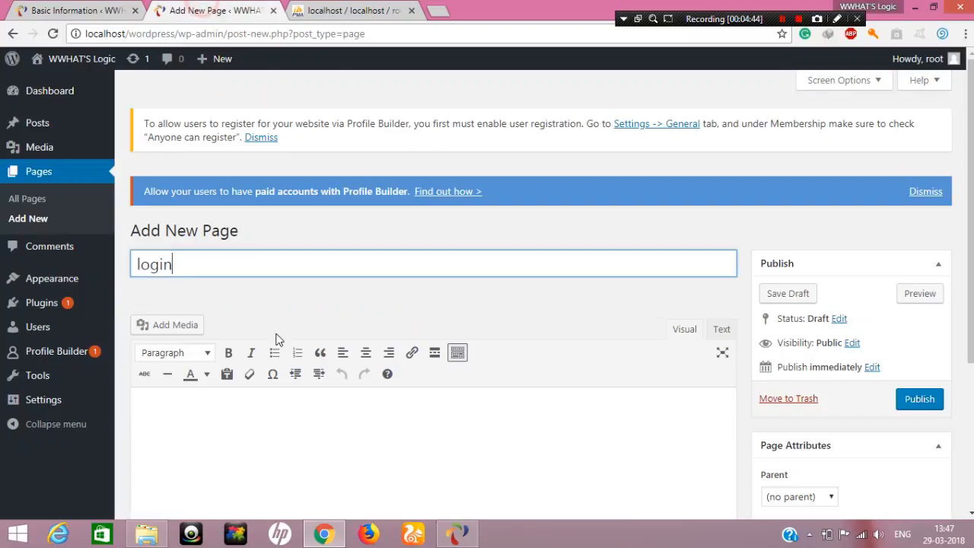
{"action": "right_click", "coordinate": [274, 430]}
{"action": "left_click", "coordinate": [313, 298]}
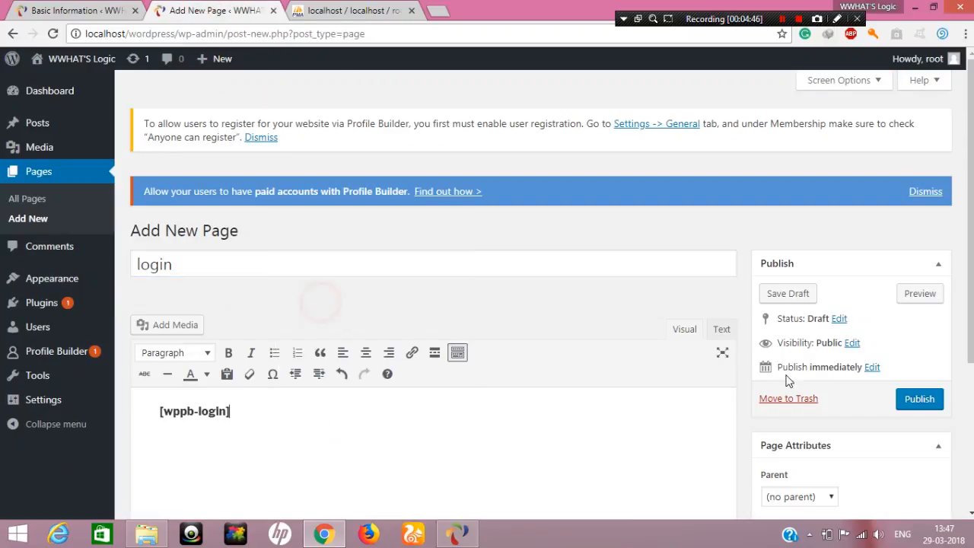
{"action": "left_click", "coordinate": [913, 400]}
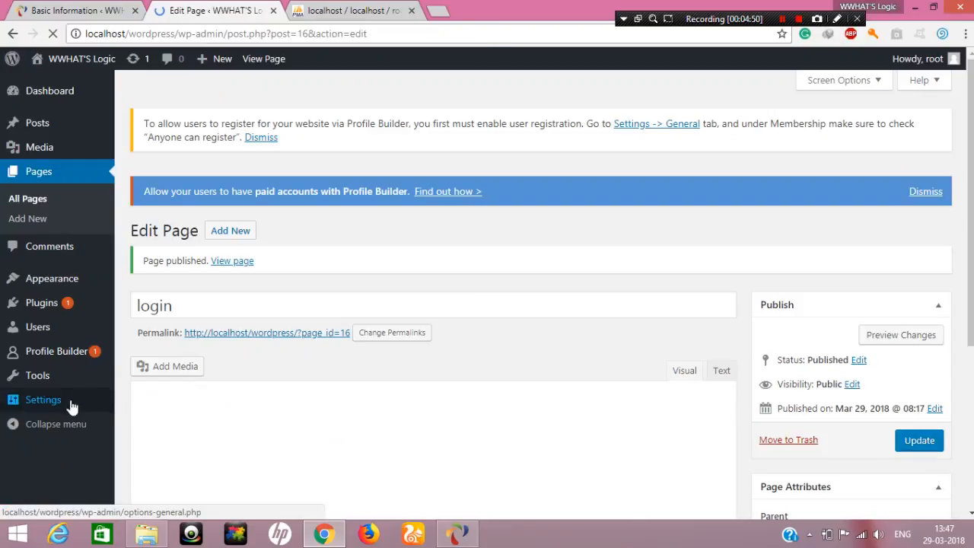
Enable the "Anyone can register" membership option in the WordPress general settings and save the changes.
{"action": "mouse_move", "coordinate": [54, 402]}
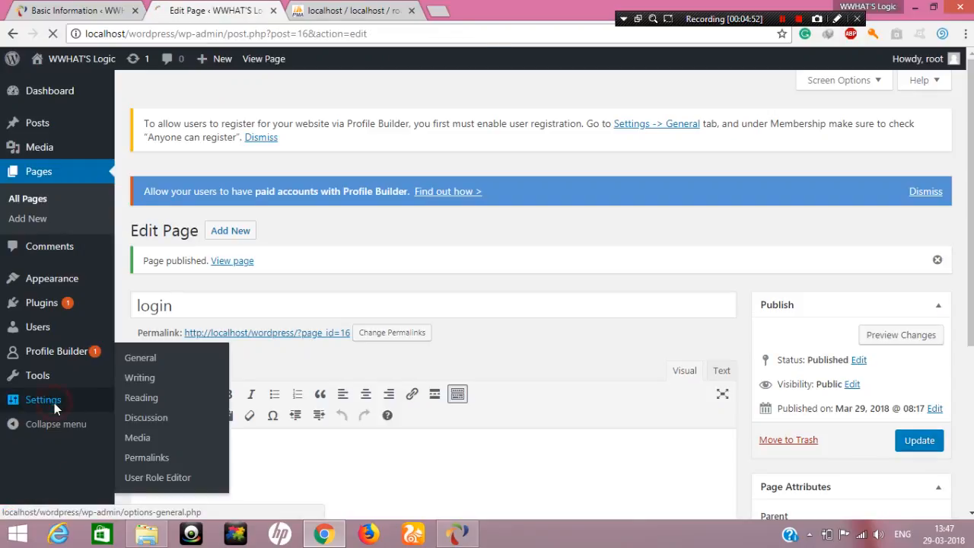
{"action": "left_click", "coordinate": [152, 357]}
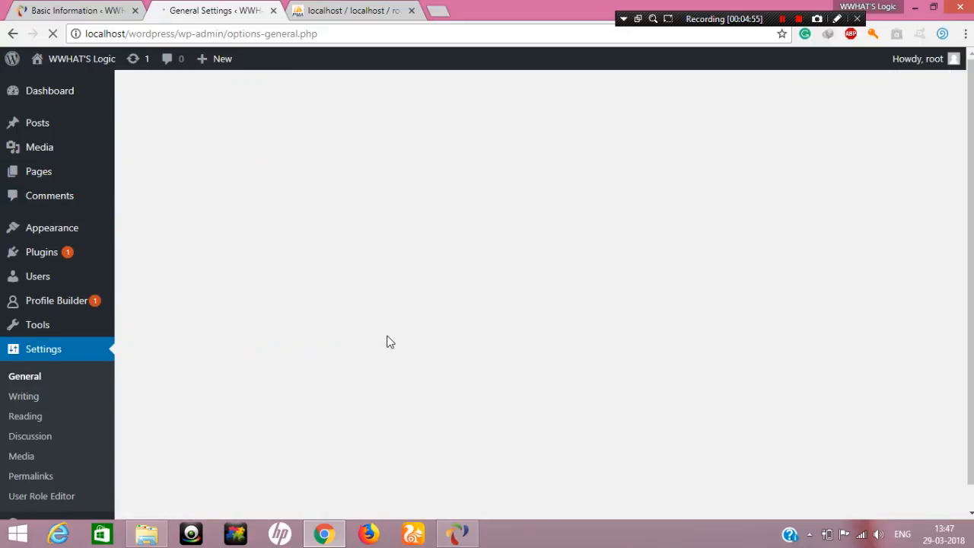
{"action": "scroll", "coordinate": [384, 335], "scroll_direction": "down", "scroll_amount": 3}
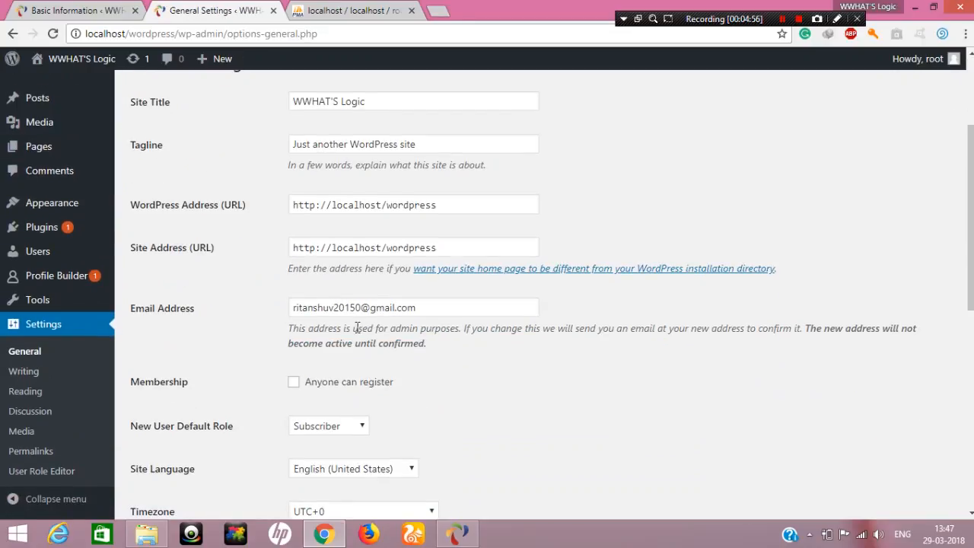
{"action": "left_click", "coordinate": [293, 239]}
{"action": "scroll", "coordinate": [570, 261], "scroll_direction": "down", "scroll_amount": 5}
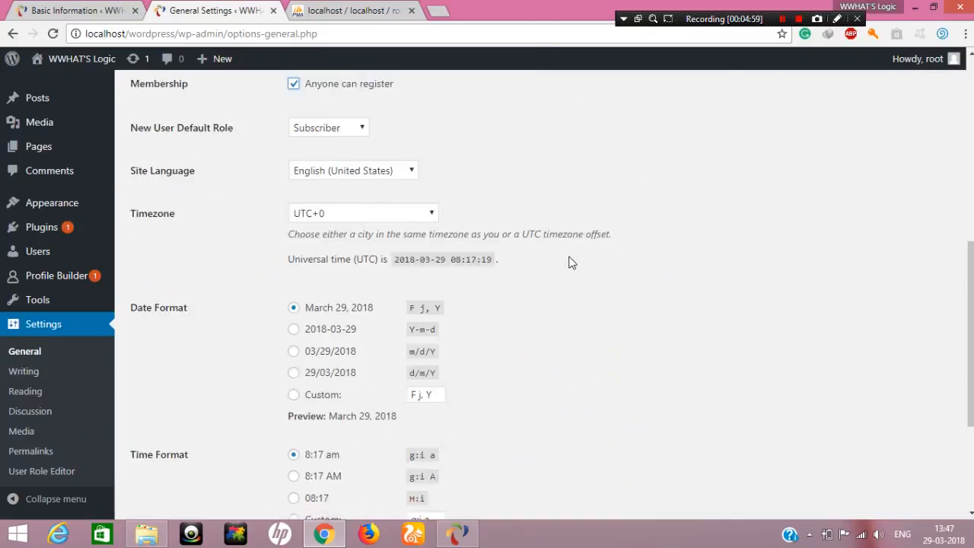
{"action": "left_click", "coordinate": [167, 447]}
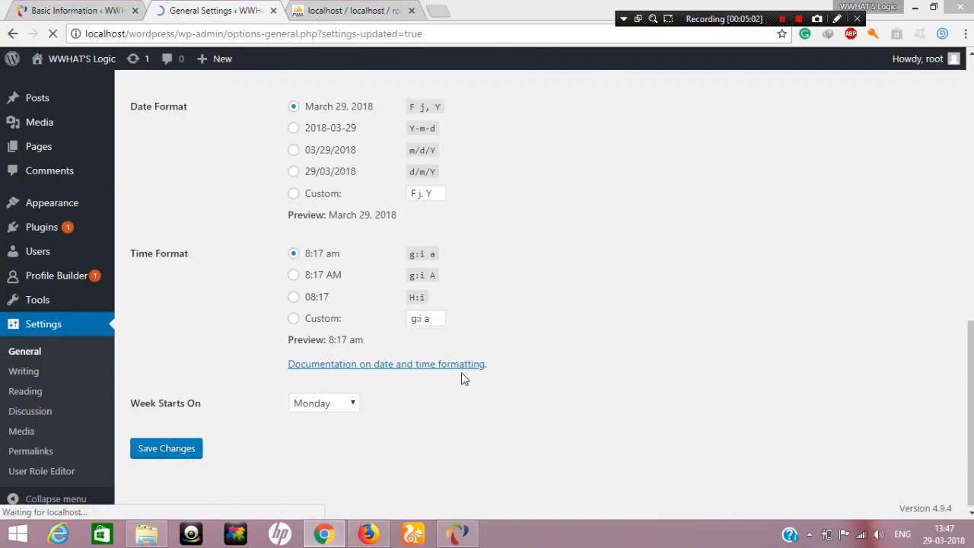
{"action": "left_click", "coordinate": [368, 533]}
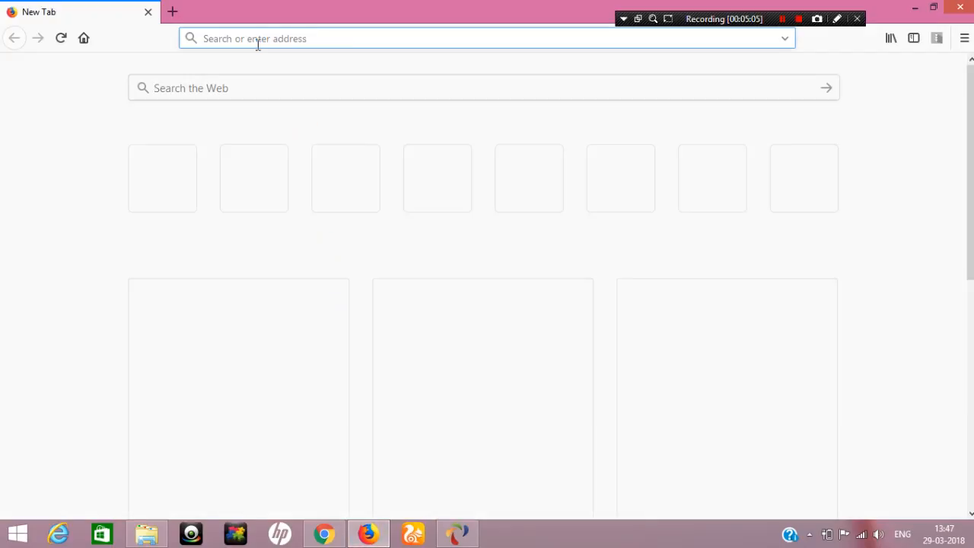
{"action": "type", "text": "localhost/"}
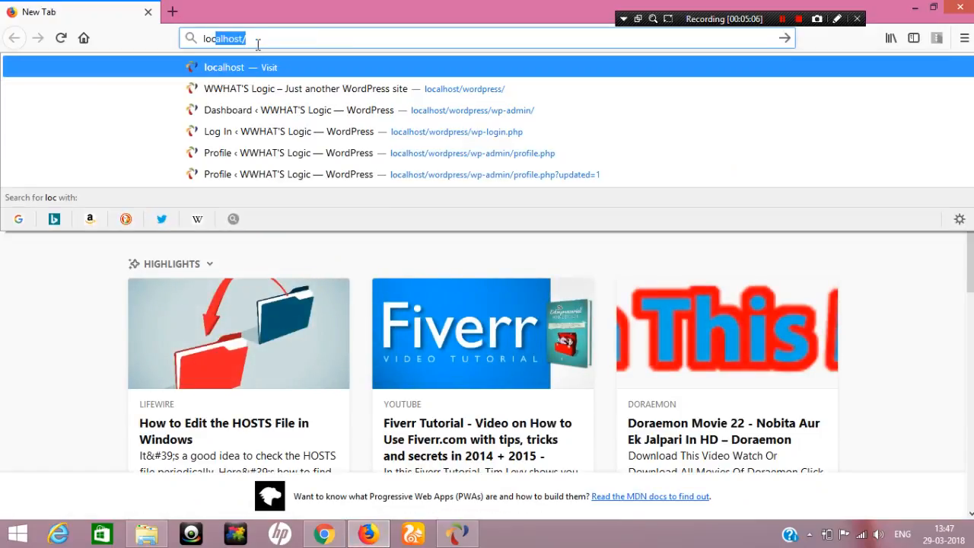
{"action": "left_click", "coordinate": [321, 534]}
Create a new WordPress navigation menu named "main".
{"action": "mouse_move", "coordinate": [65, 279]}
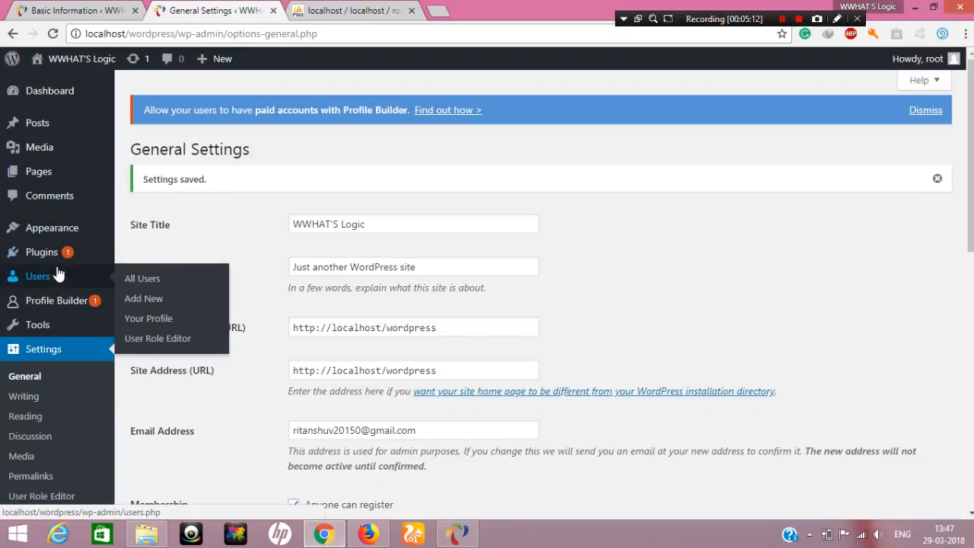
{"action": "mouse_move", "coordinate": [65, 259]}
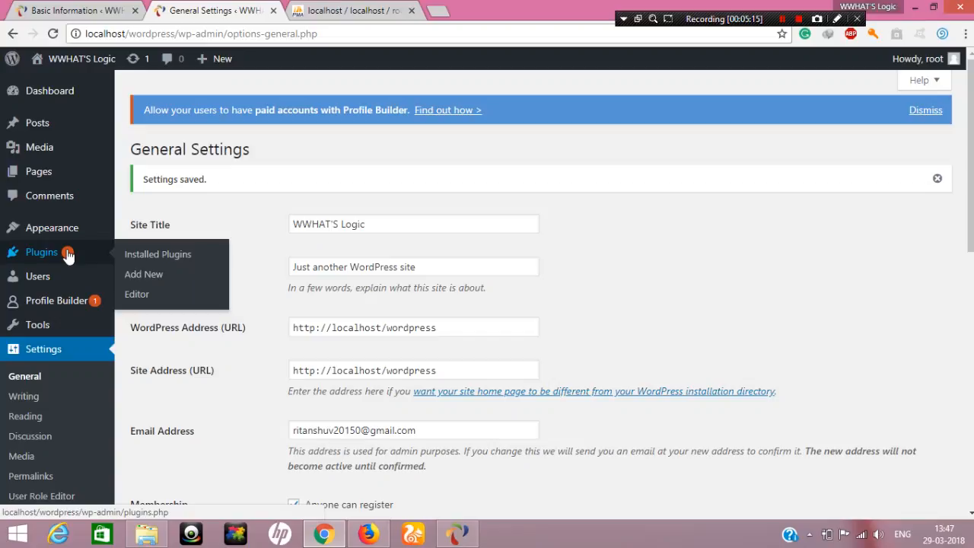
{"action": "mouse_move", "coordinate": [63, 230]}
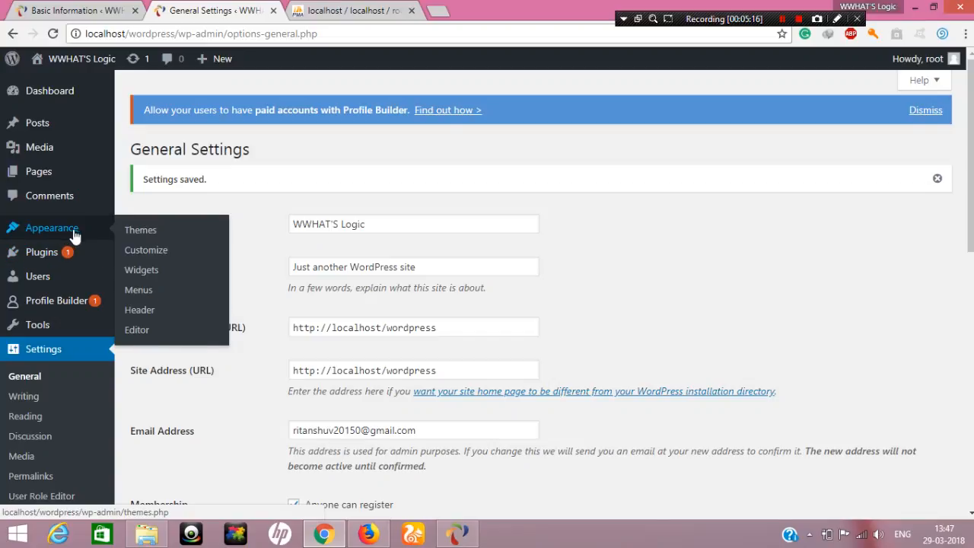
{"action": "left_click", "coordinate": [138, 277]}
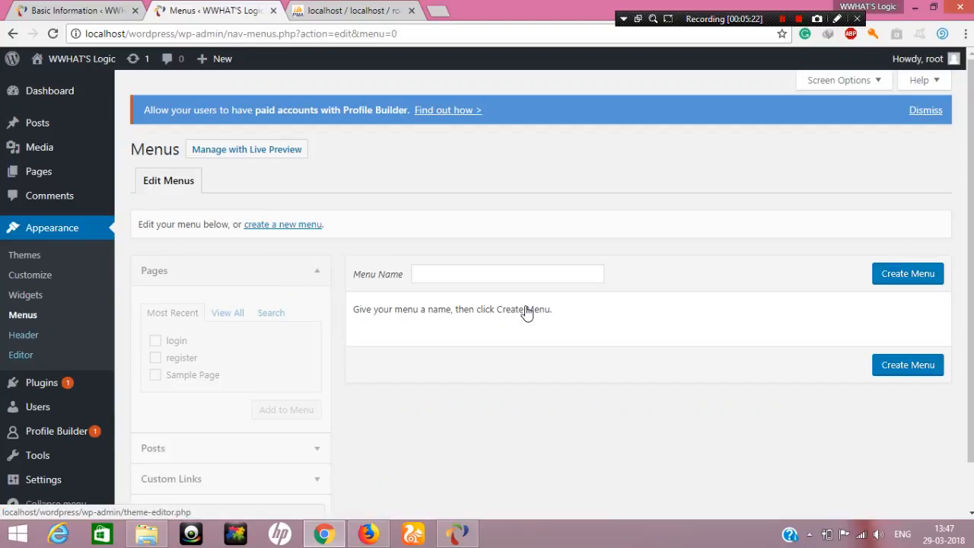
{"action": "scroll", "coordinate": [915, 279], "scroll_direction": "down", "scroll_amount": 1}
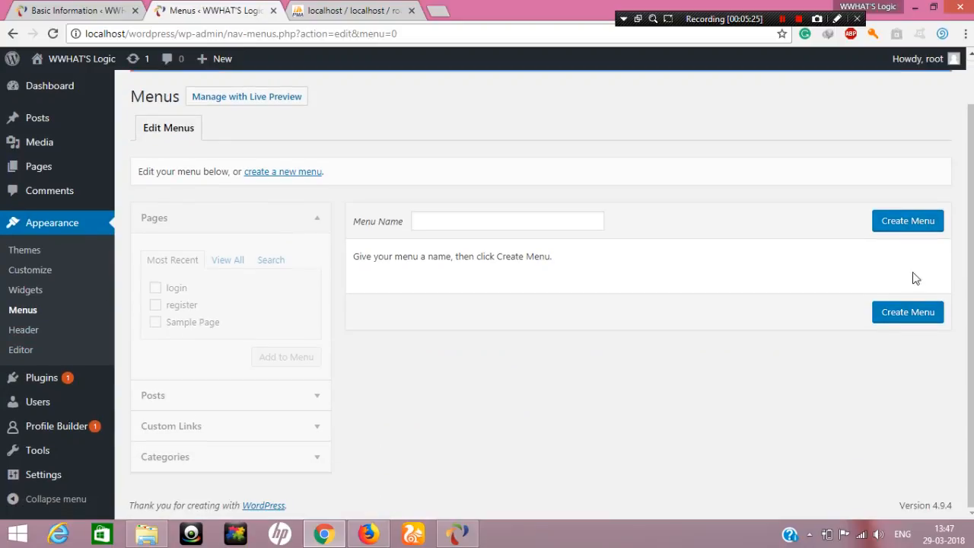
{"action": "left_click", "coordinate": [534, 219]}
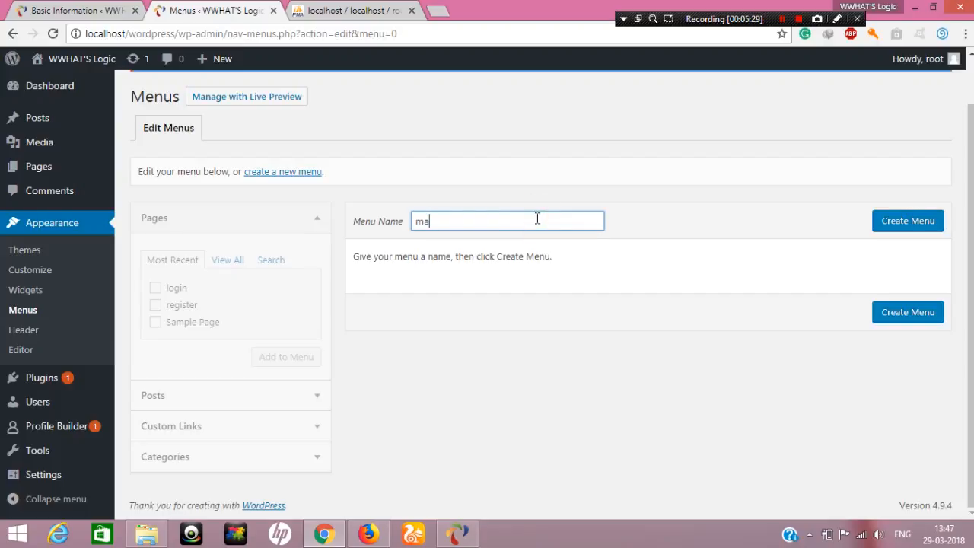
{"action": "left_click", "coordinate": [907, 221]}
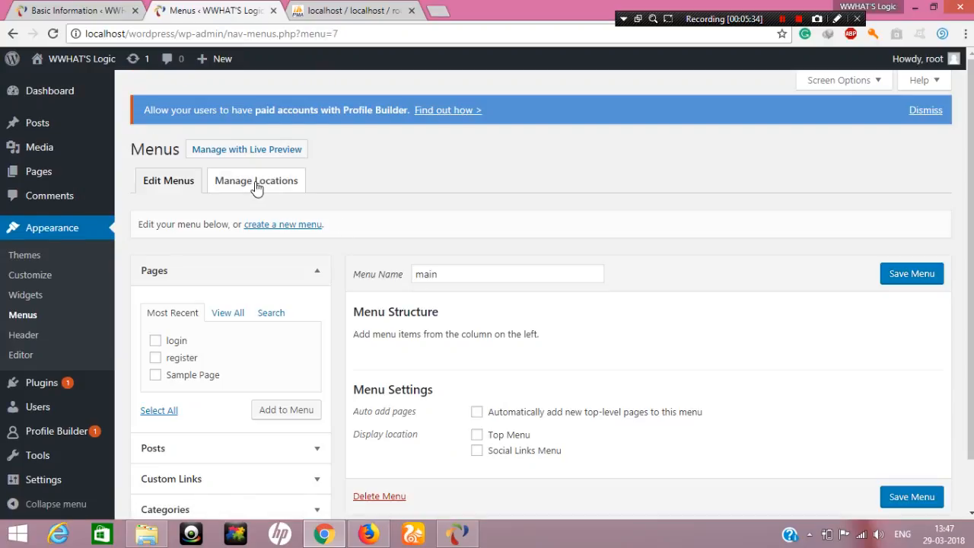
Assign the "main" menu to the theme's Top Menu location and save the changes.
{"action": "left_click", "coordinate": [255, 183]}
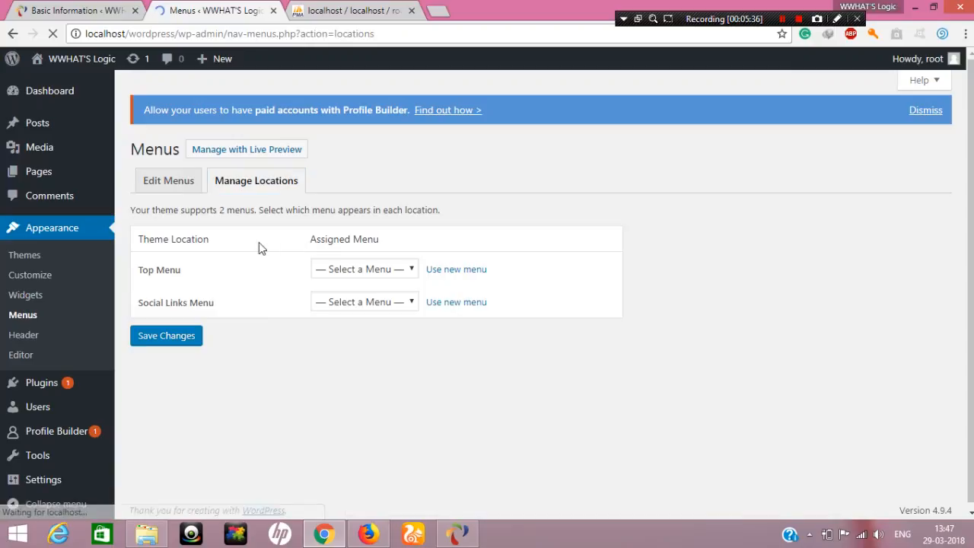
{"action": "left_click", "coordinate": [344, 274]}
{"action": "left_click", "coordinate": [361, 301]}
{"action": "left_click", "coordinate": [169, 335]}
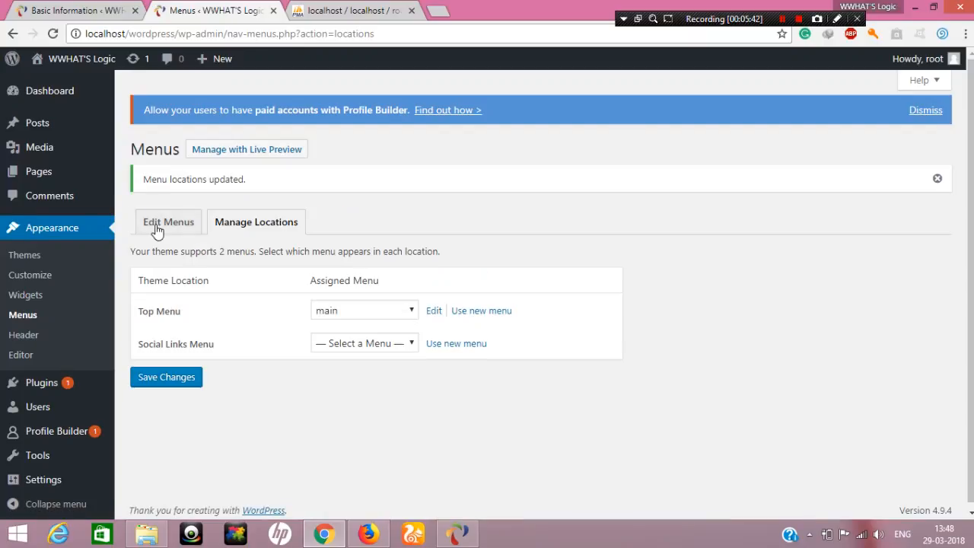
Add the "login" and "register" pages to the "main" menu and save the menu.
{"action": "left_click", "coordinate": [160, 223]}
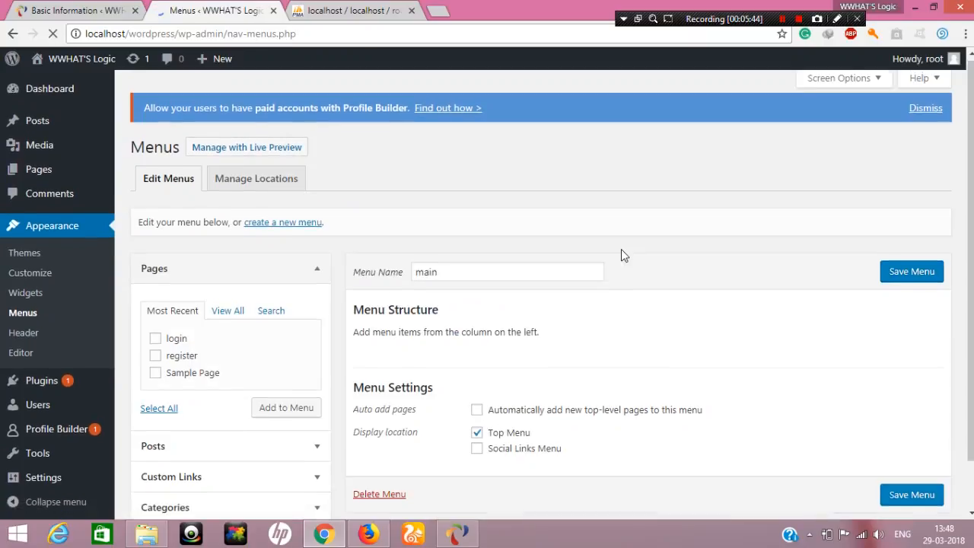
{"action": "scroll", "coordinate": [621, 255], "scroll_direction": "down", "scroll_amount": 2}
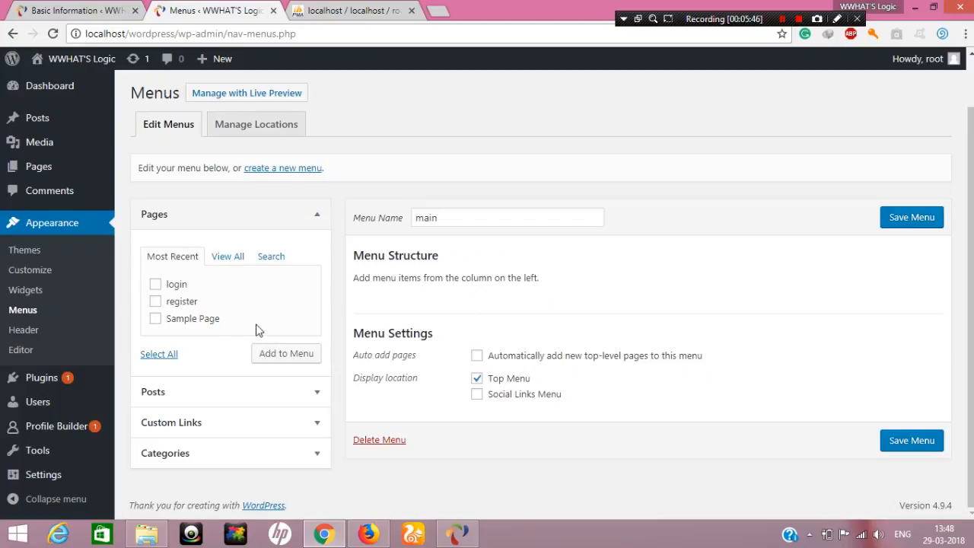
{"action": "left_click", "coordinate": [167, 299]}
{"action": "left_click", "coordinate": [162, 280]}
{"action": "left_click", "coordinate": [289, 355]}
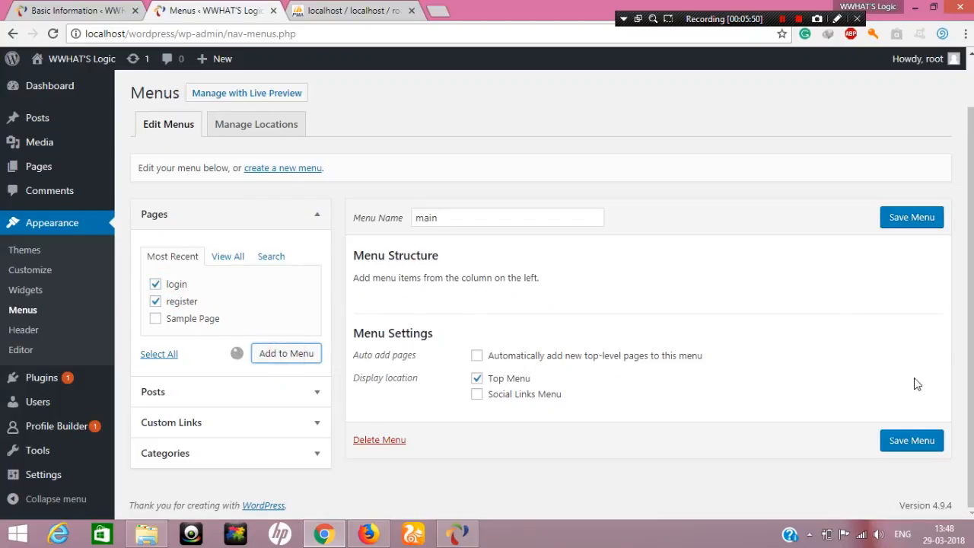
{"action": "left_click", "coordinate": [910, 217]}
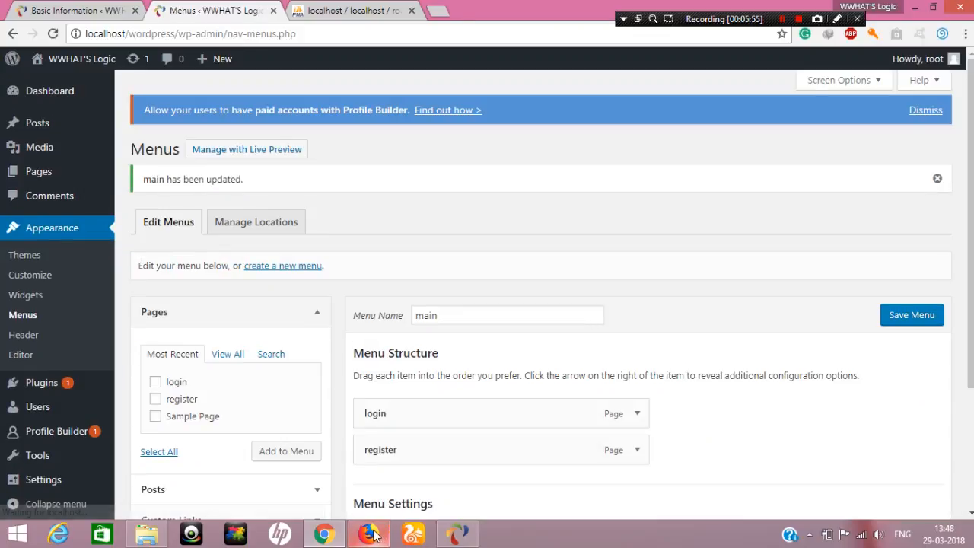
Switch to Firefox, load localhost/wordpress/ and open the site's register page.
{"action": "left_click", "coordinate": [371, 533]}
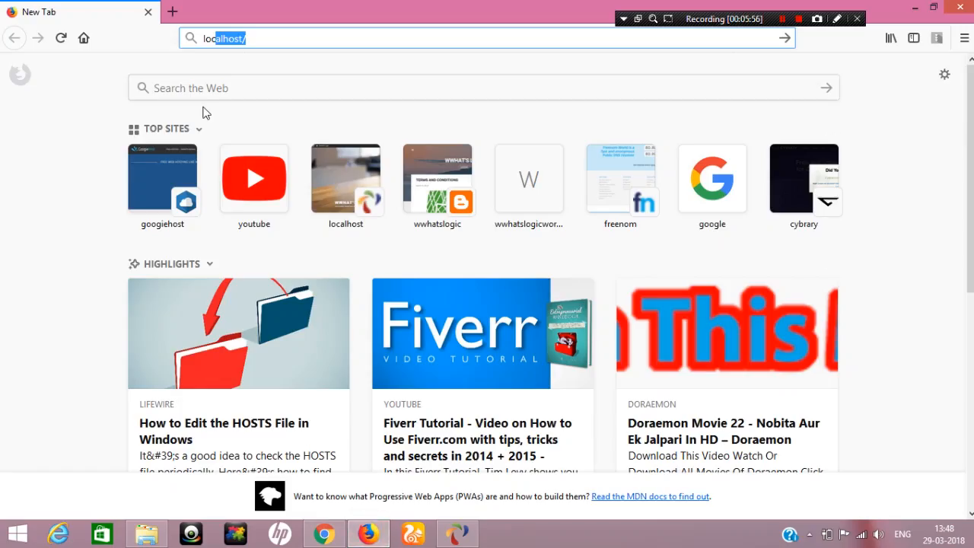
{"action": "key", "text": "Right"}
{"action": "type", "text": "w"}
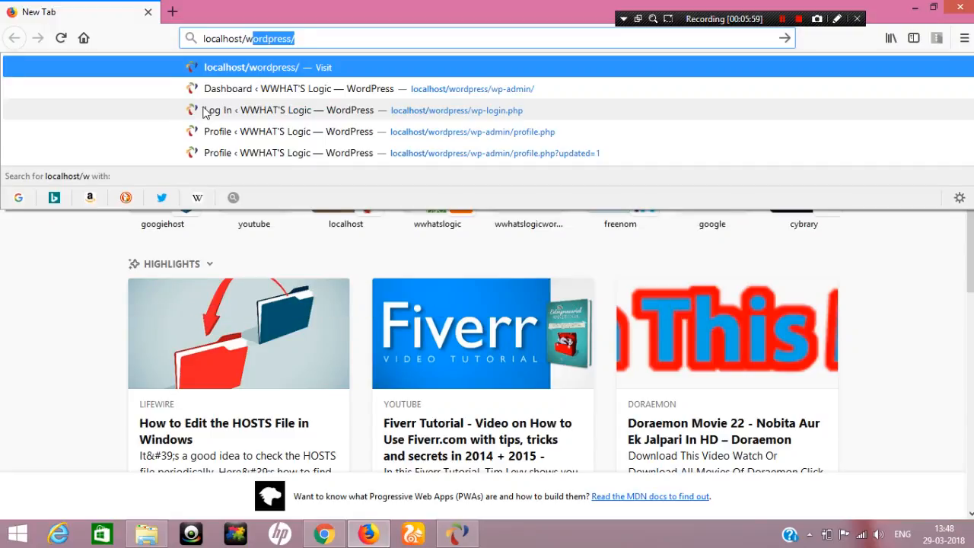
{"action": "key", "text": "Return"}
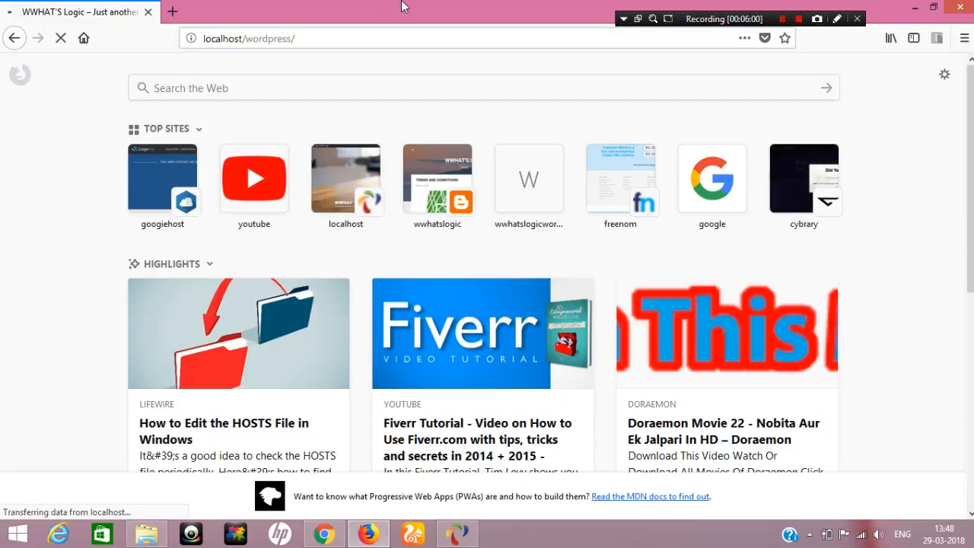
{"action": "scroll", "coordinate": [536, 195], "scroll_direction": "down", "scroll_amount": 3}
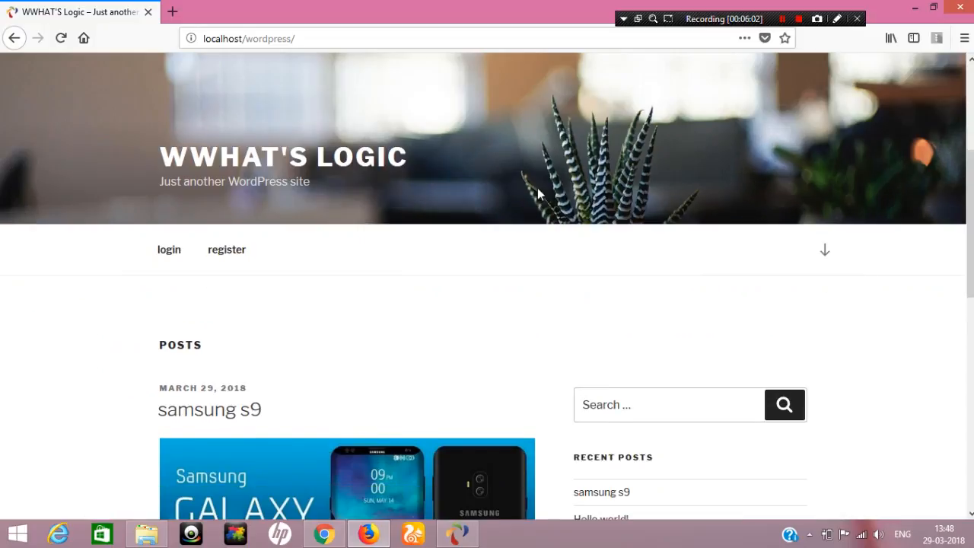
{"action": "left_click", "coordinate": [237, 248]}
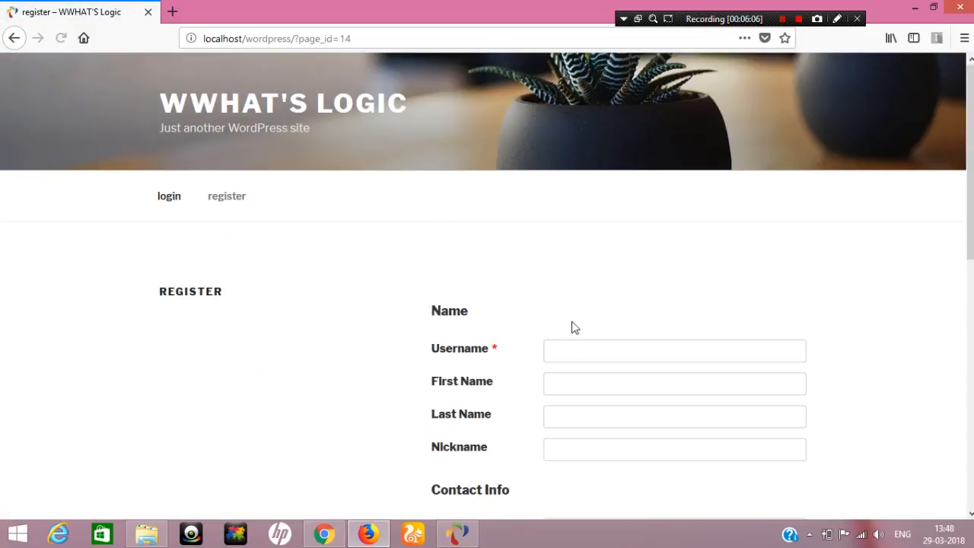
Fill in the registration form with the username "abc", a first name, a last name and an e-mail address.
{"action": "left_click", "coordinate": [584, 348]}
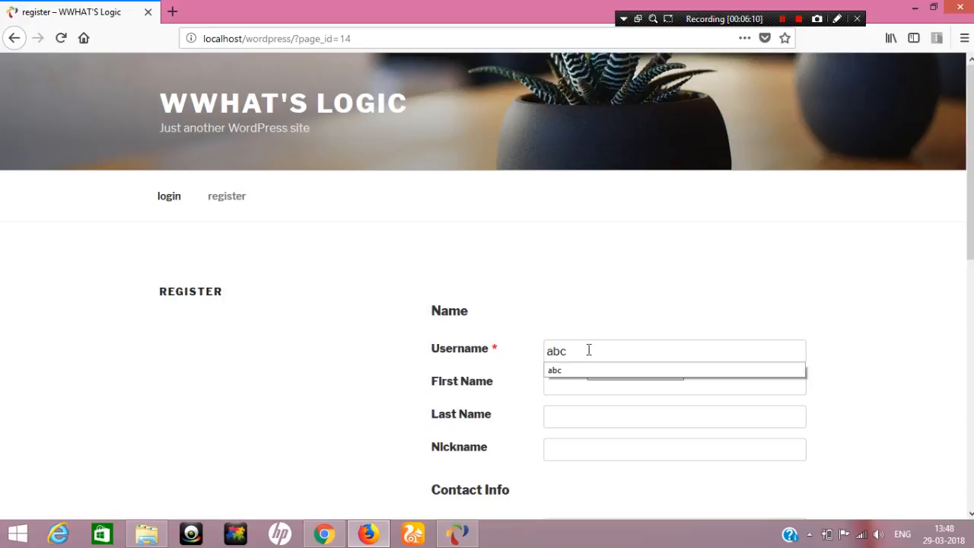
{"action": "type", "text": "abc"}
{"action": "left_click", "coordinate": [595, 371]}
{"action": "left_click", "coordinate": [580, 389]}
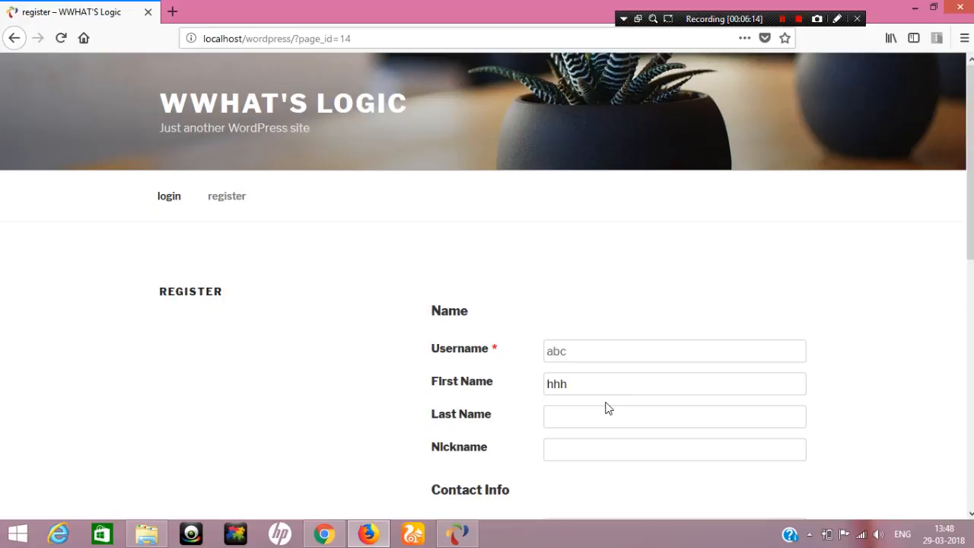
{"action": "left_click", "coordinate": [609, 412]}
{"action": "type", "text": "h"}
{"action": "scroll", "coordinate": [610, 412], "scroll_direction": "down", "scroll_amount": 4}
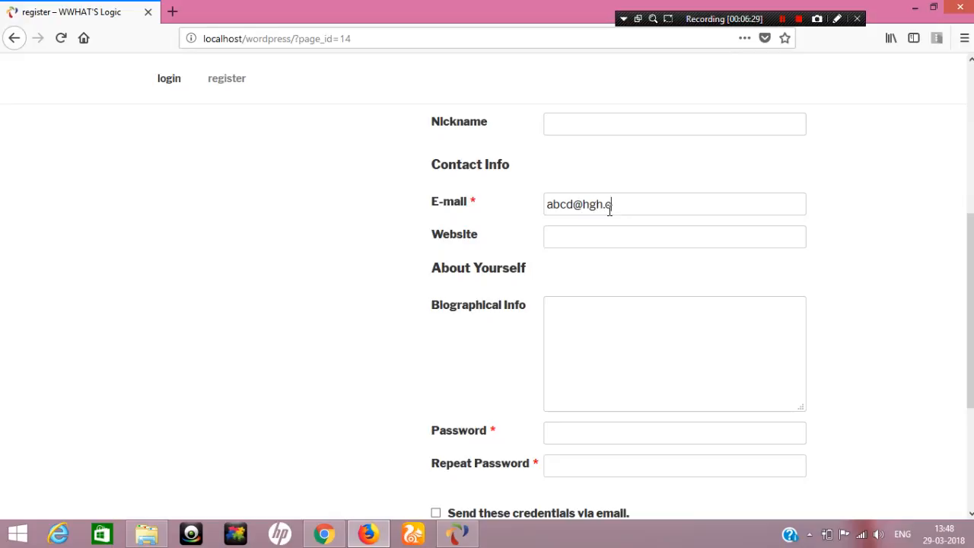
Enter the account password in both password fields, submit the registration and dismiss the browser's save-password prompt.
{"action": "scroll", "coordinate": [579, 271], "scroll_direction": "down", "scroll_amount": 3}
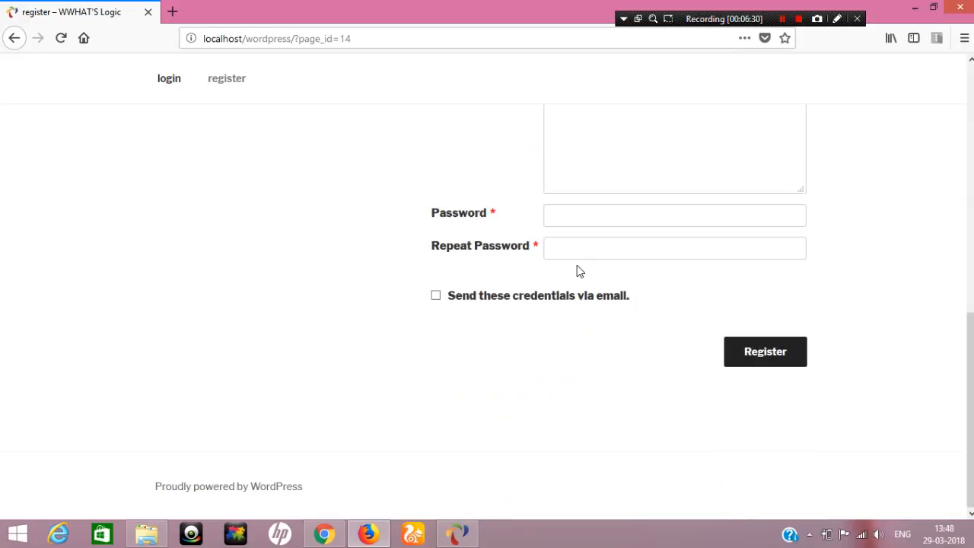
{"action": "left_click", "coordinate": [575, 223]}
{"action": "left_click", "coordinate": [584, 242]}
{"action": "left_click", "coordinate": [761, 346]}
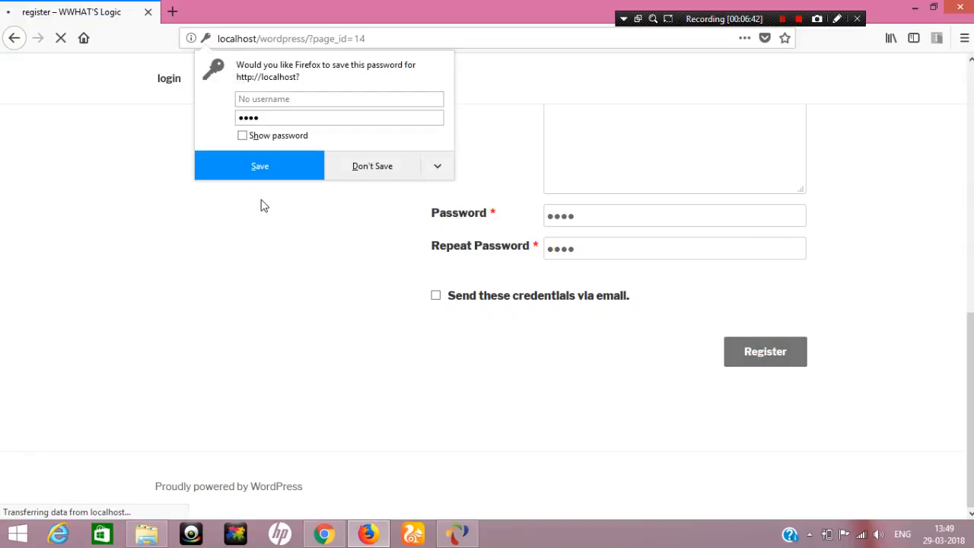
{"action": "left_click", "coordinate": [449, 319]}
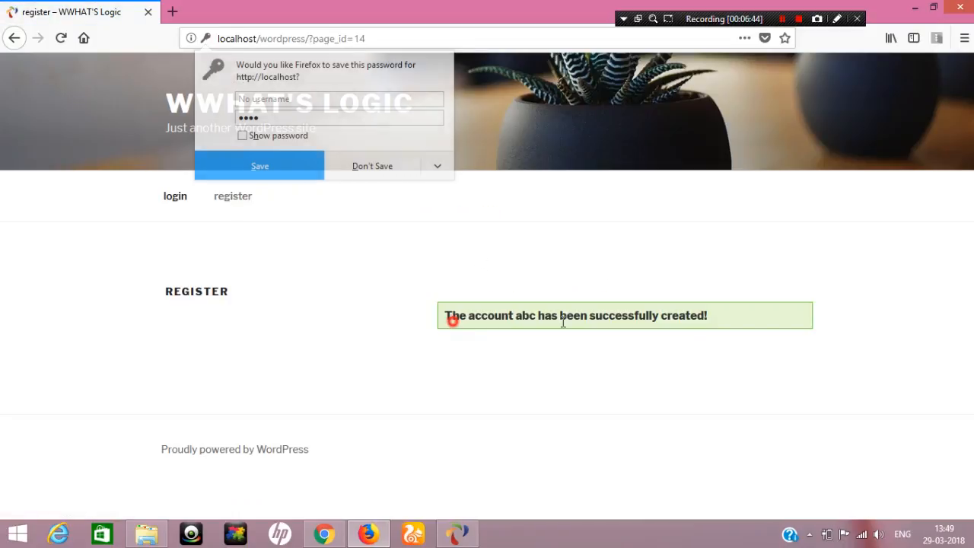
Open the site's login page and log in as "abc" with the account password and the Remember Me option.
{"action": "left_click", "coordinate": [174, 198]}
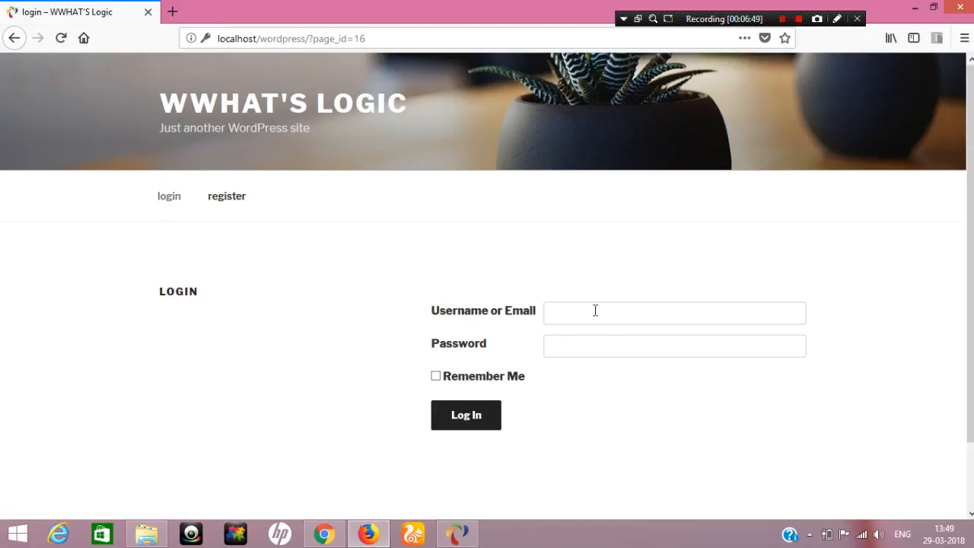
{"action": "left_click", "coordinate": [595, 311]}
{"action": "type", "text": "abc"}
{"action": "left_click", "coordinate": [600, 344]}
{"action": "type", "text": "••••"}
{"action": "left_click", "coordinate": [457, 376]}
{"action": "left_click", "coordinate": [465, 414]}
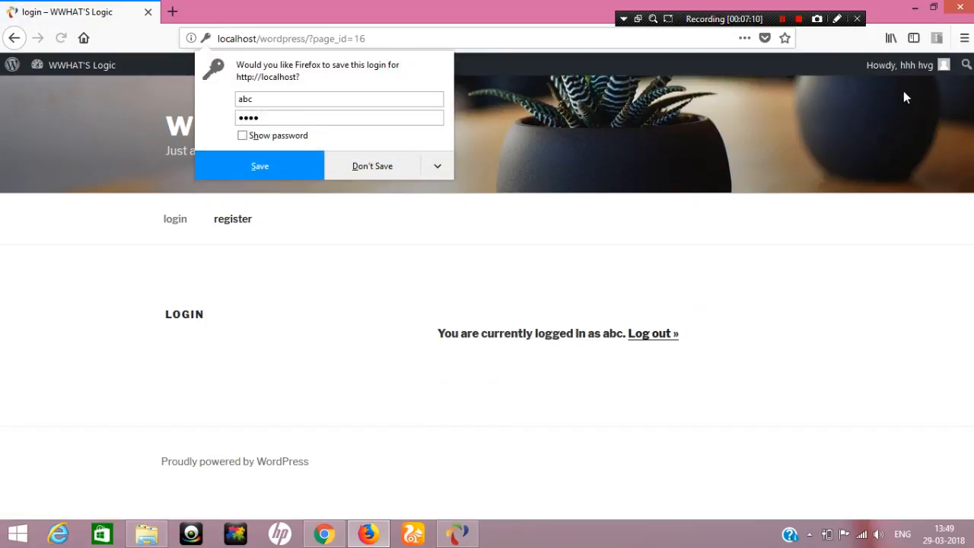
Check the logged-in user's account menu and the login status message on the login page.
{"action": "mouse_move", "coordinate": [901, 67]}
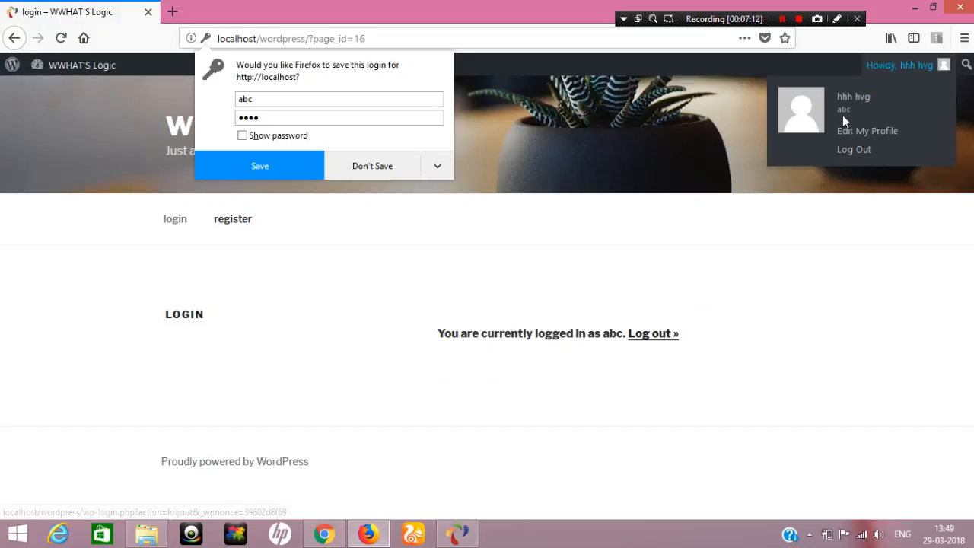
{"action": "left_click_drag", "start_coordinate": [280, 315], "coordinate": [173, 314]}
{"action": "left_click_drag", "start_coordinate": [450, 337], "coordinate": [570, 335]}
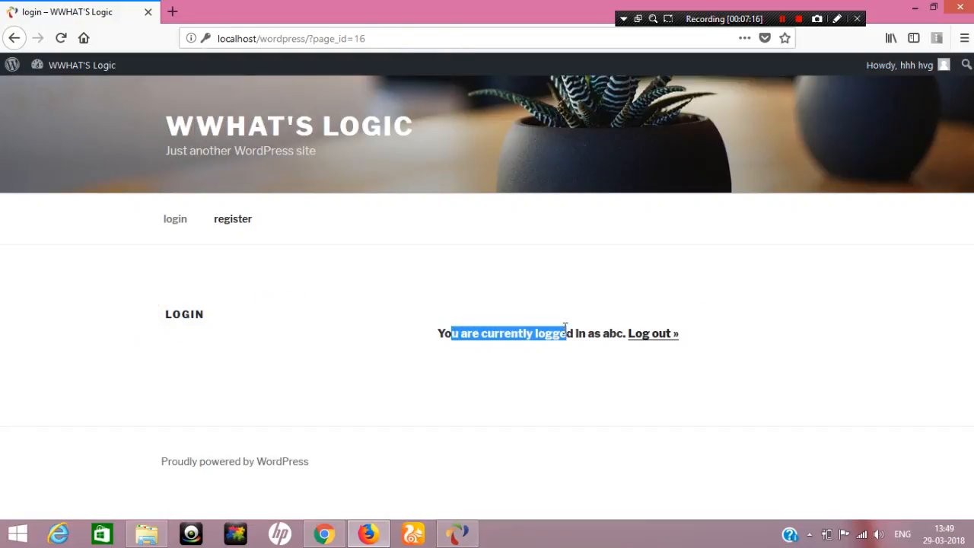
{"action": "left_click", "coordinate": [591, 320]}
Minimize the Firefox and Chrome windows and refresh the Windows desktop.
{"action": "left_click", "coordinate": [914, 6]}
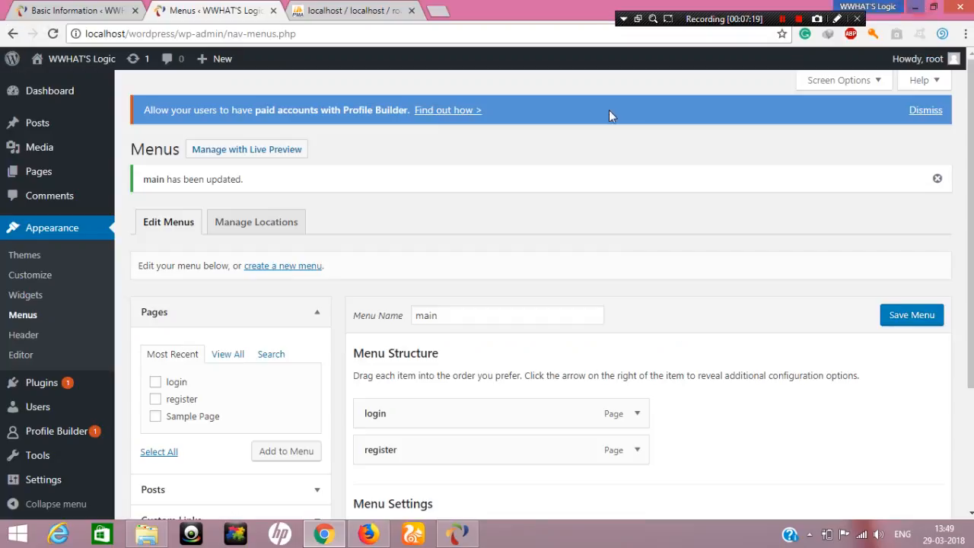
{"action": "left_click", "coordinate": [914, 7]}
{"action": "right_click", "coordinate": [574, 108]}
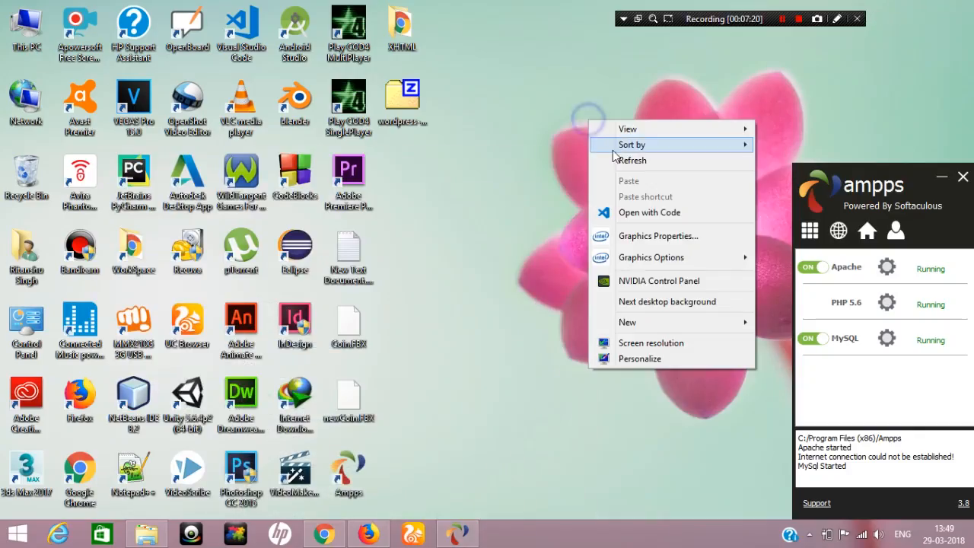
{"action": "left_click", "coordinate": [618, 160]}
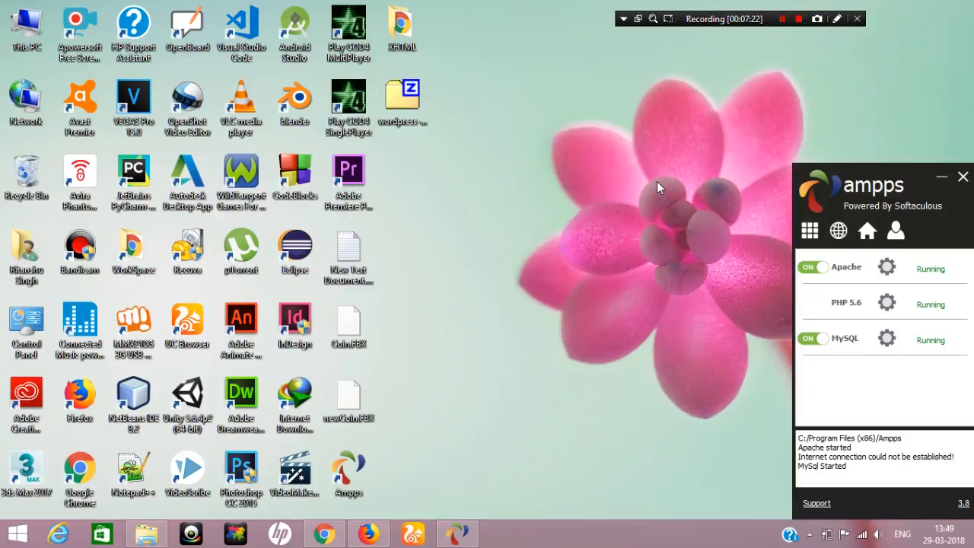